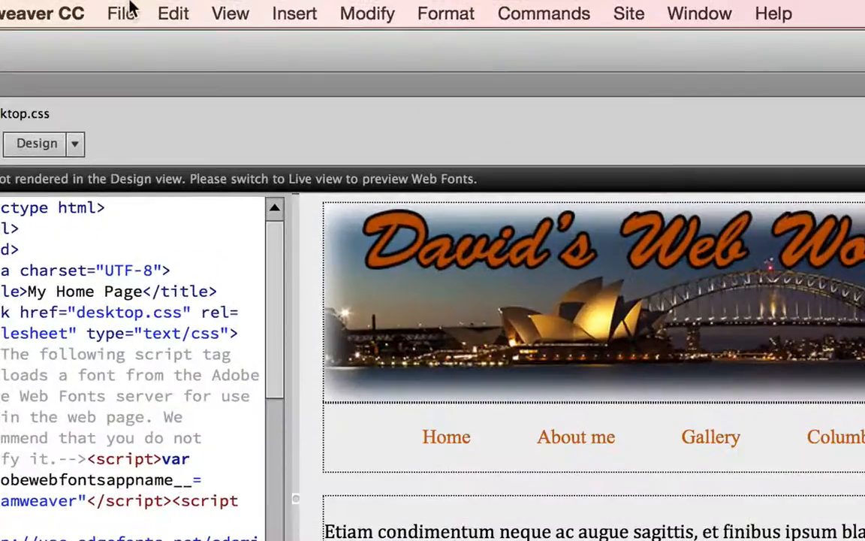
# Create a new page from the Responsive Starters 'About page' starter template
pyautogui.click(120, 13)
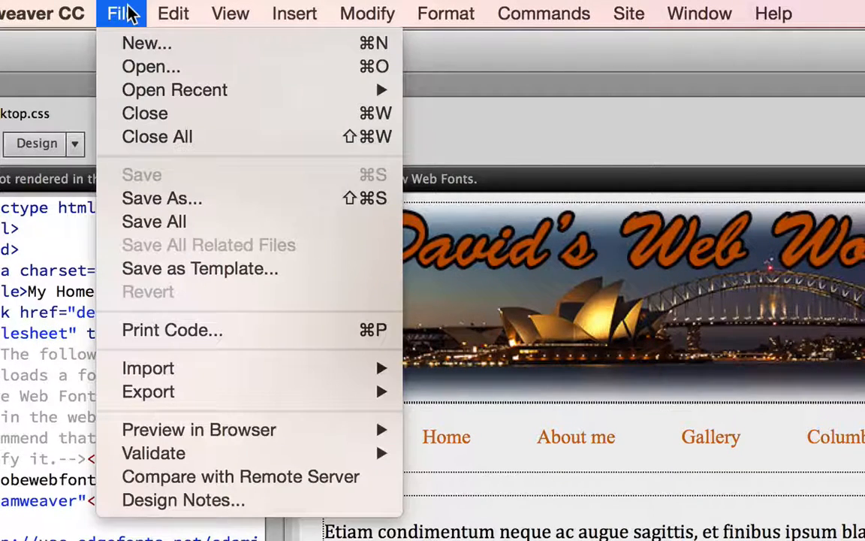
pyautogui.click(167, 45)
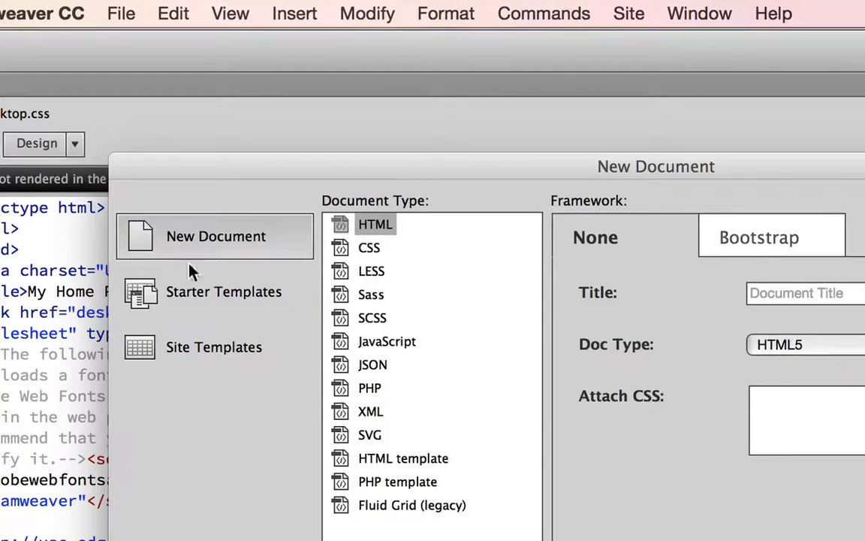
pyautogui.click(145, 293)
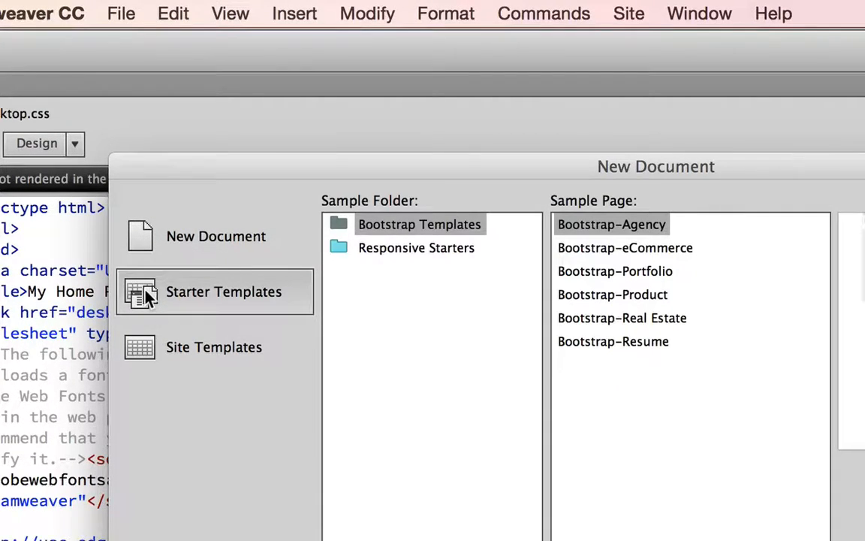
pyautogui.click(388, 254)
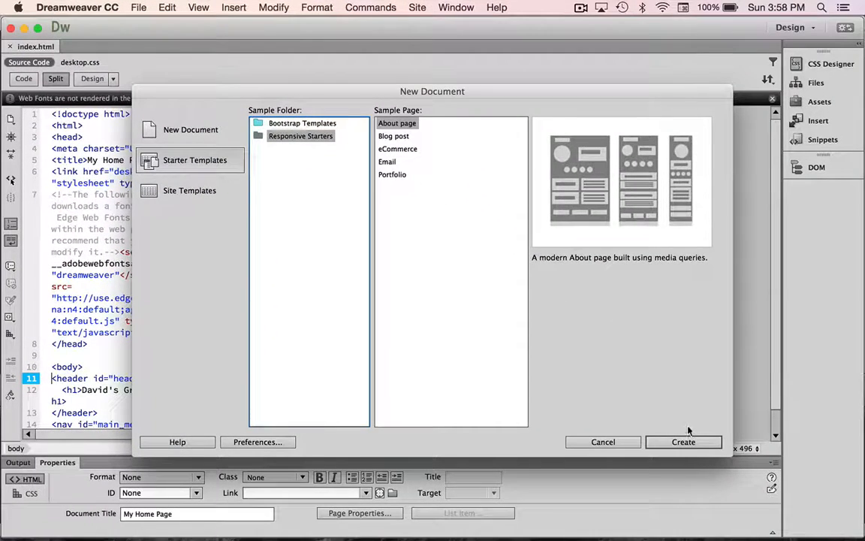
pyautogui.click(809, 540)
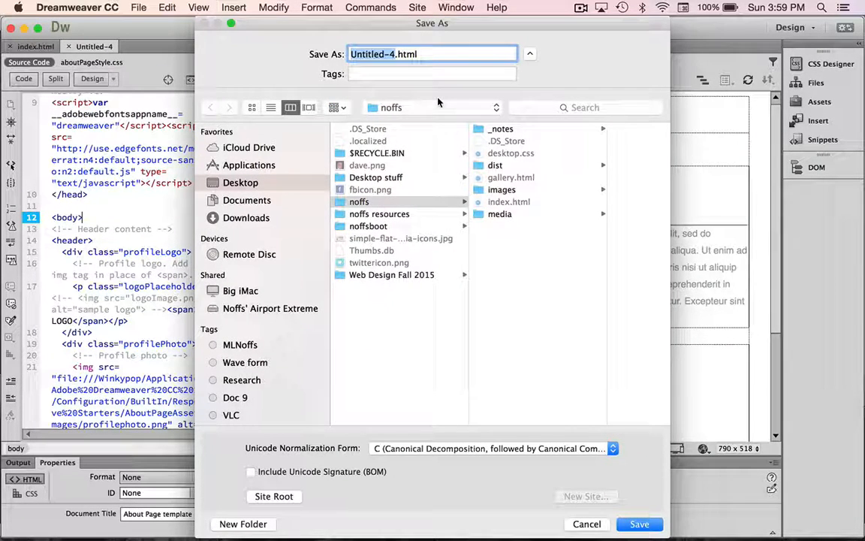
# Save the page as aboutme.html in the site folder and copy its dependent files
pyautogui.write('aboutme')
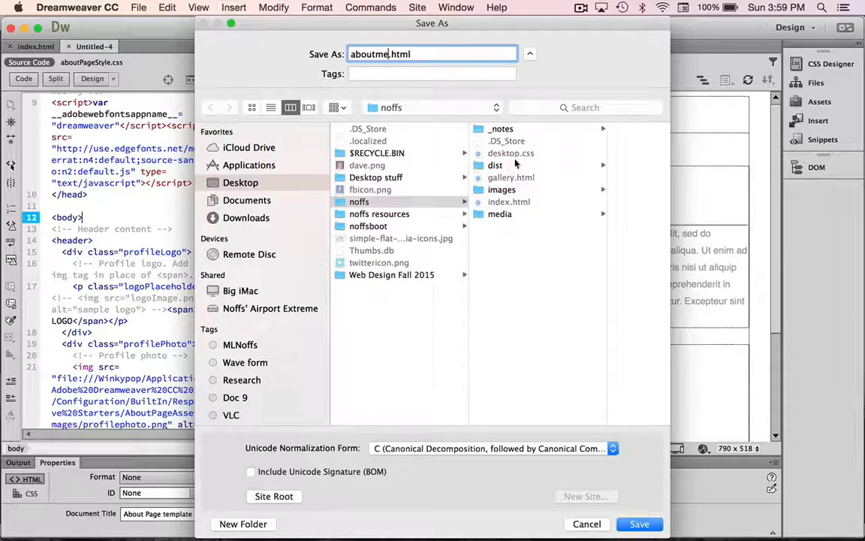
pyautogui.click(639, 524)
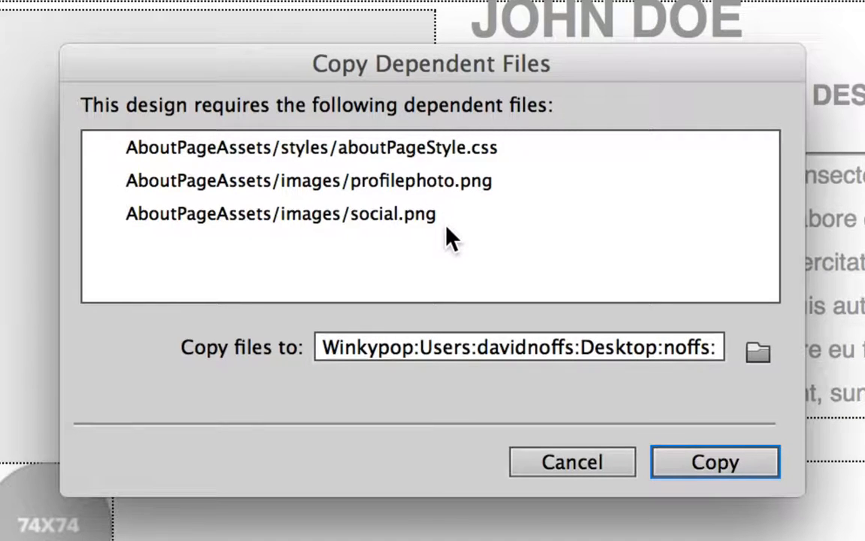
pyautogui.click(722, 459)
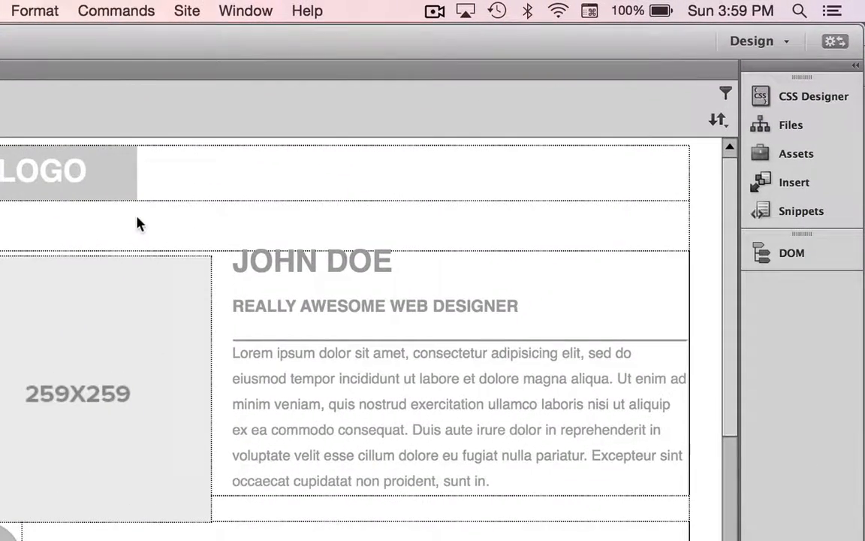
# Attach the site's existing desktop.css to aboutme.html as a linked style sheet
pyautogui.click(768, 99)
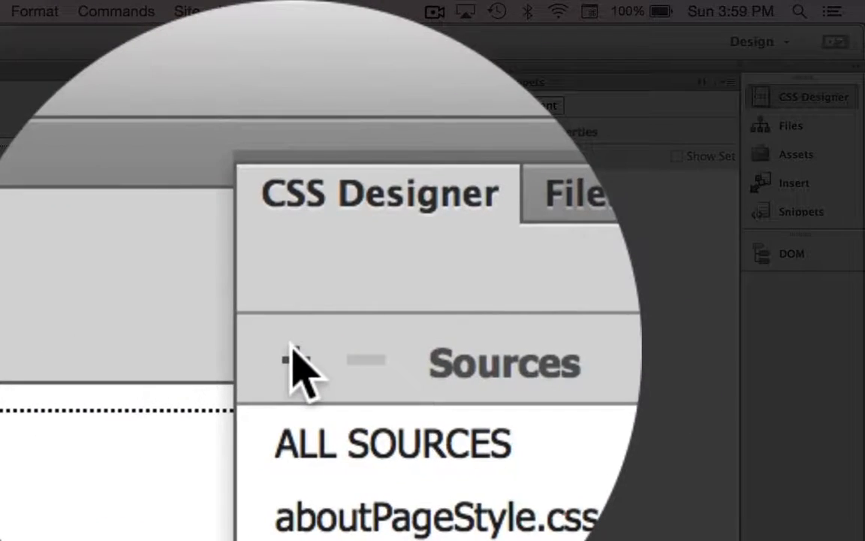
pyautogui.click(293, 353)
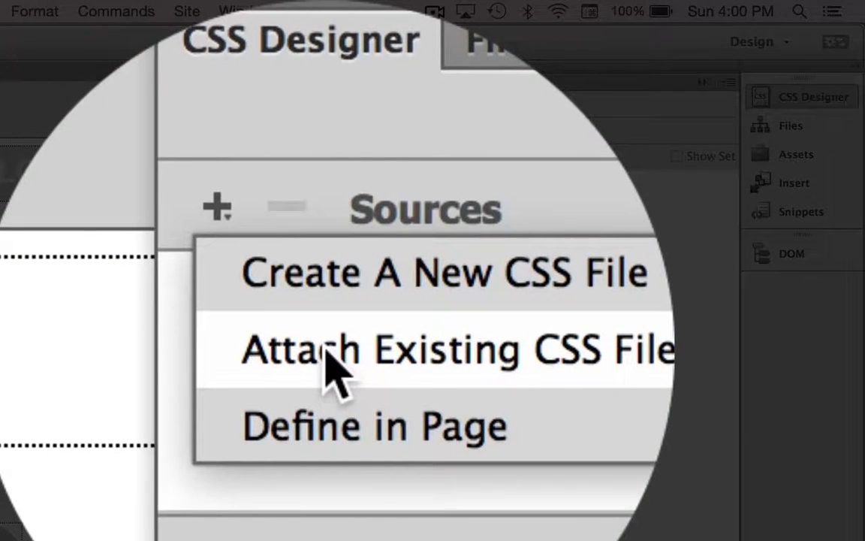
pyautogui.click(328, 351)
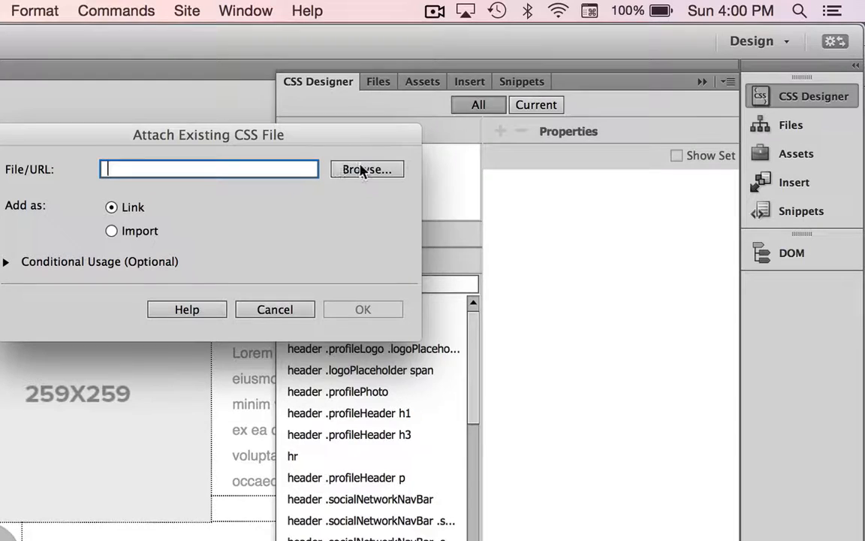
pyautogui.click(360, 170)
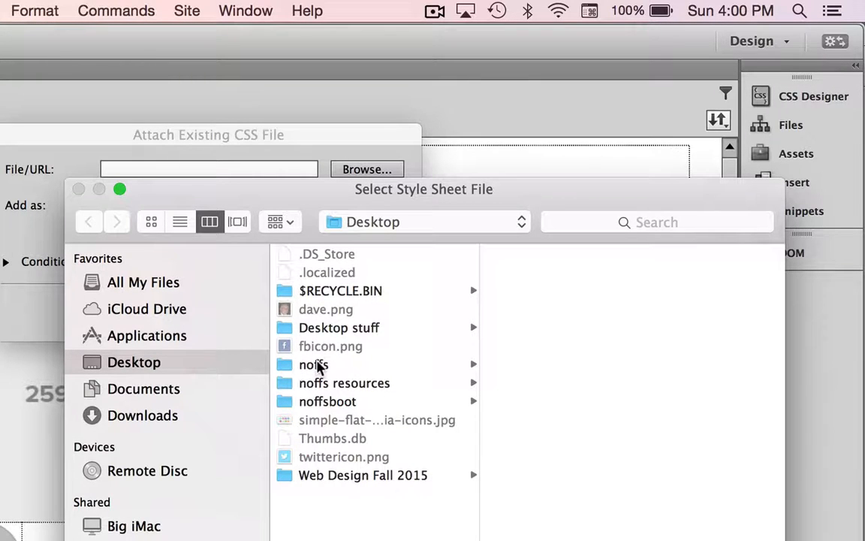
pyautogui.click(315, 365)
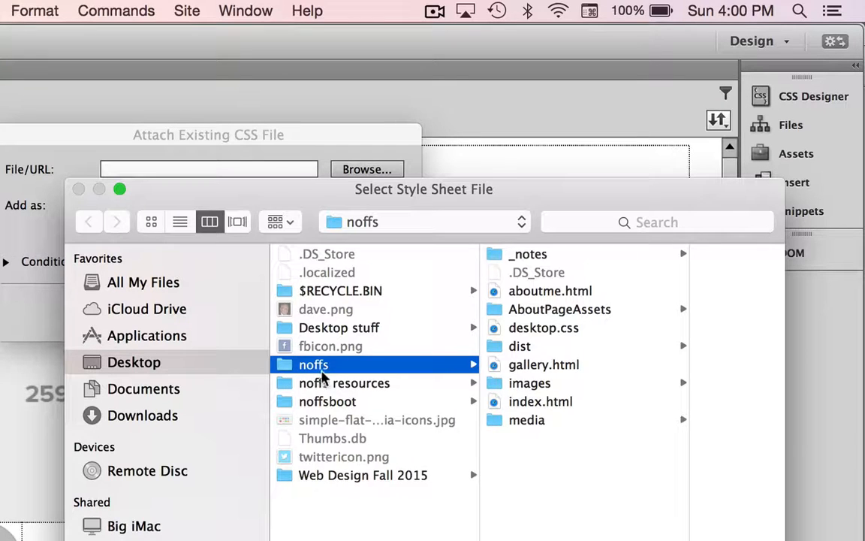
pyautogui.click(508, 332)
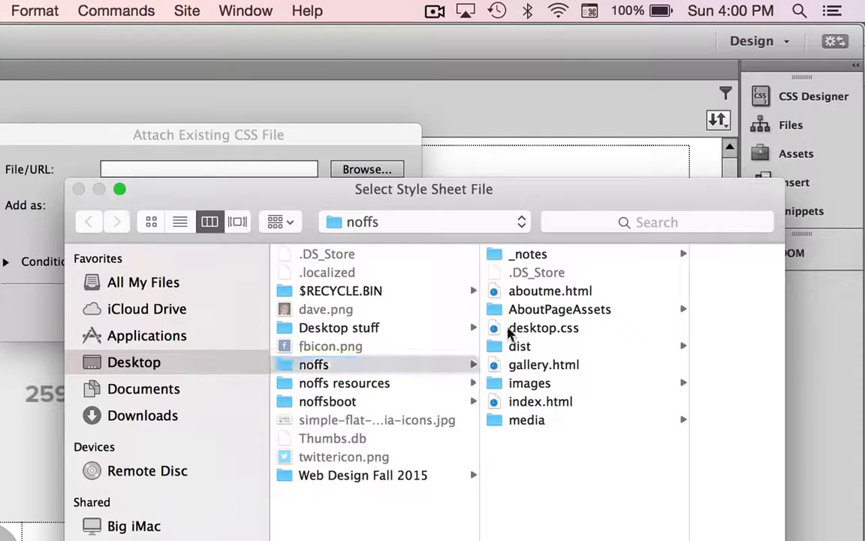
pyautogui.click(508, 332)
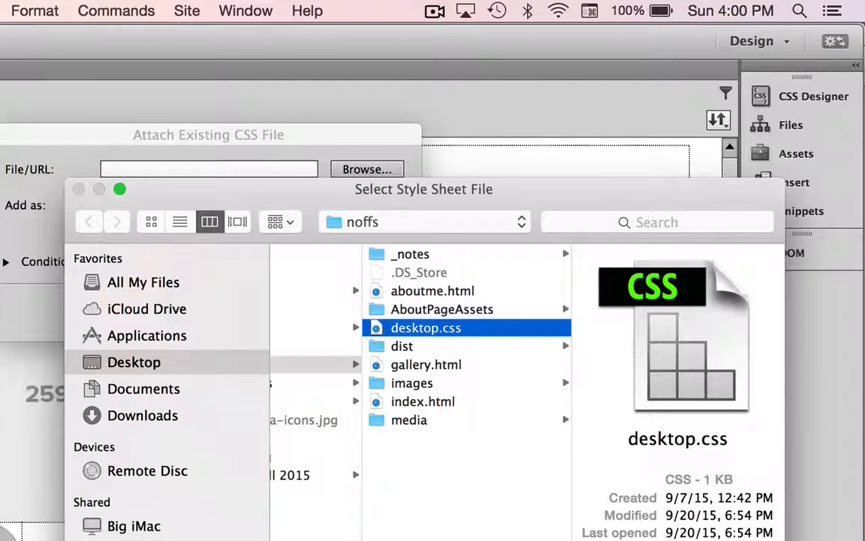
pyautogui.press('Return')
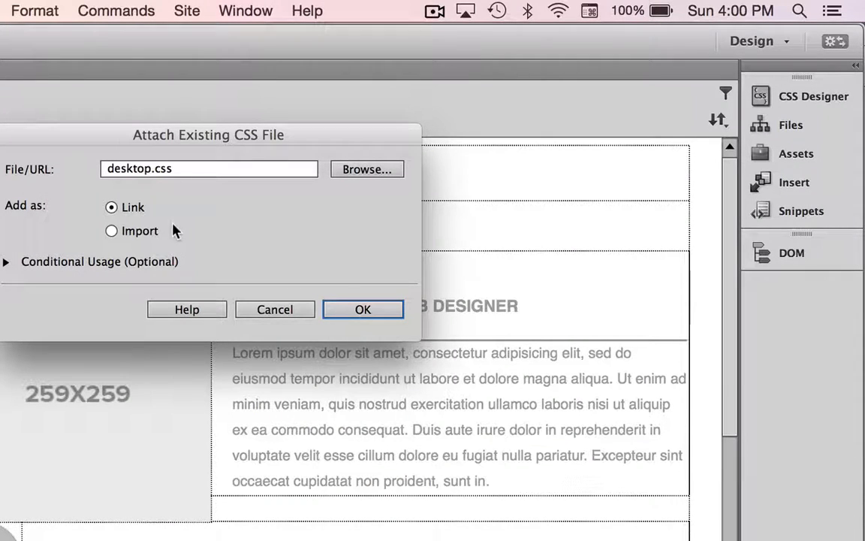
pyautogui.click(375, 310)
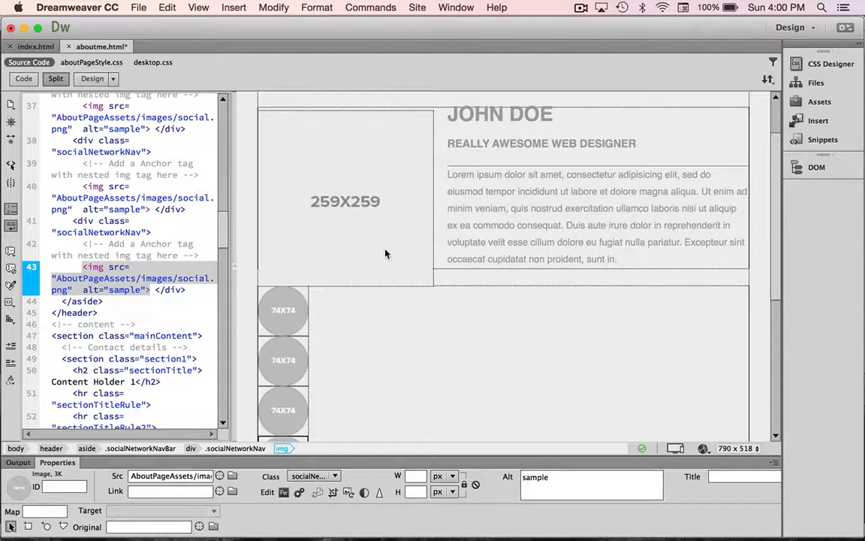
# Replace the LOGO and JOHN DOE placeholders with the owner's surname and full name
pyautogui.scroll(3, 385, 252)
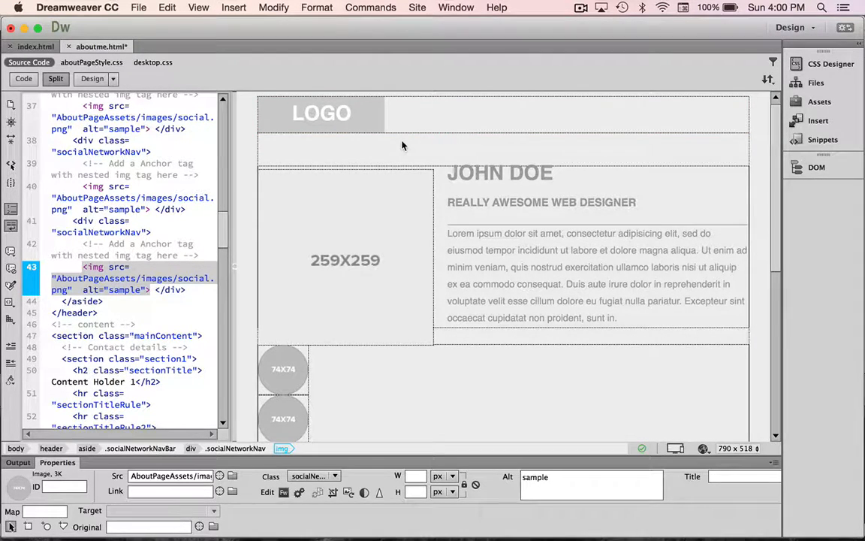
pyautogui.click(349, 113)
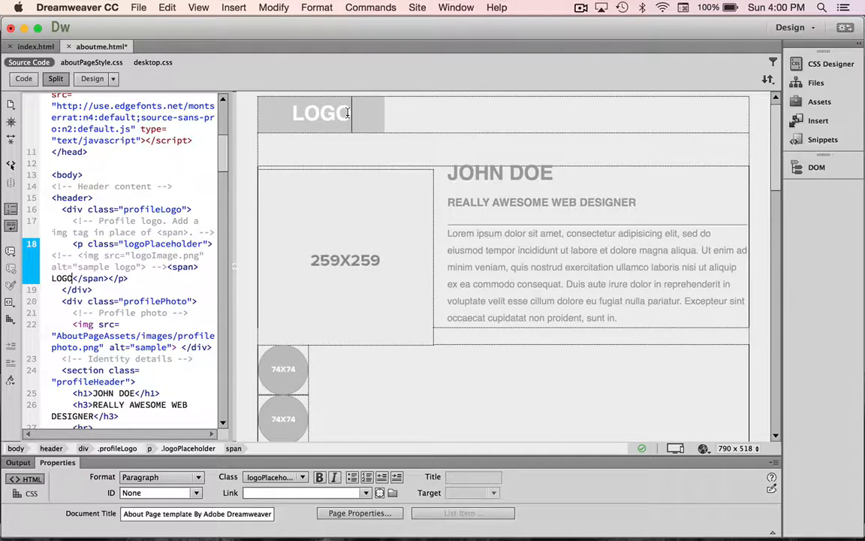
pyautogui.moveTo(349, 113); pyautogui.dragTo(295, 113)
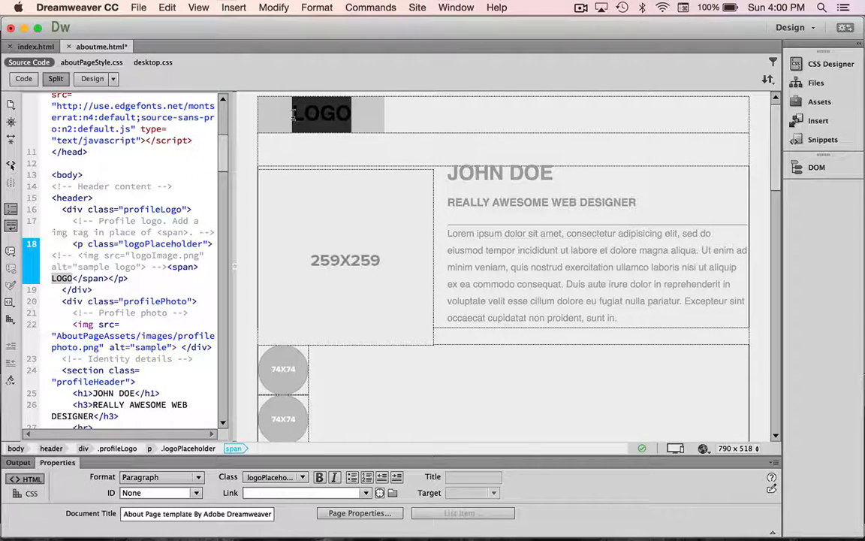
pyautogui.write('Noffs')
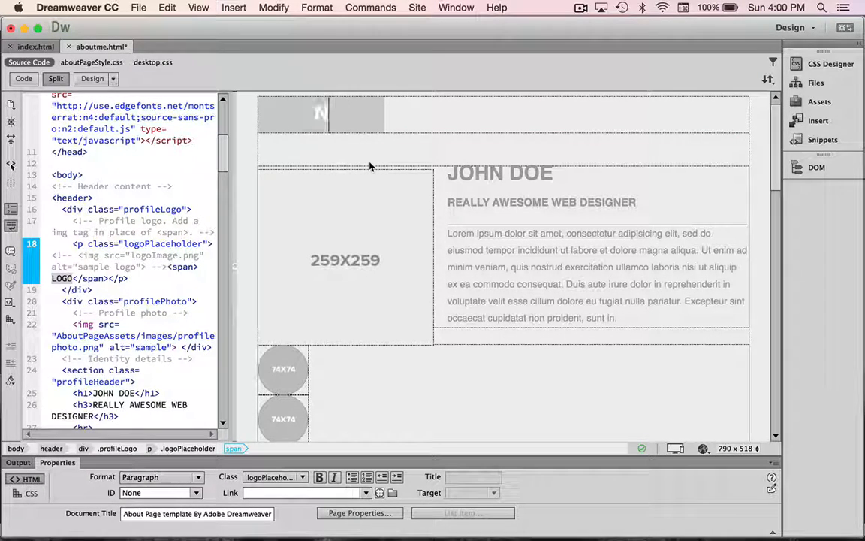
pyautogui.click(549, 173)
pyautogui.moveTo(548, 174); pyautogui.dragTo(449, 173)
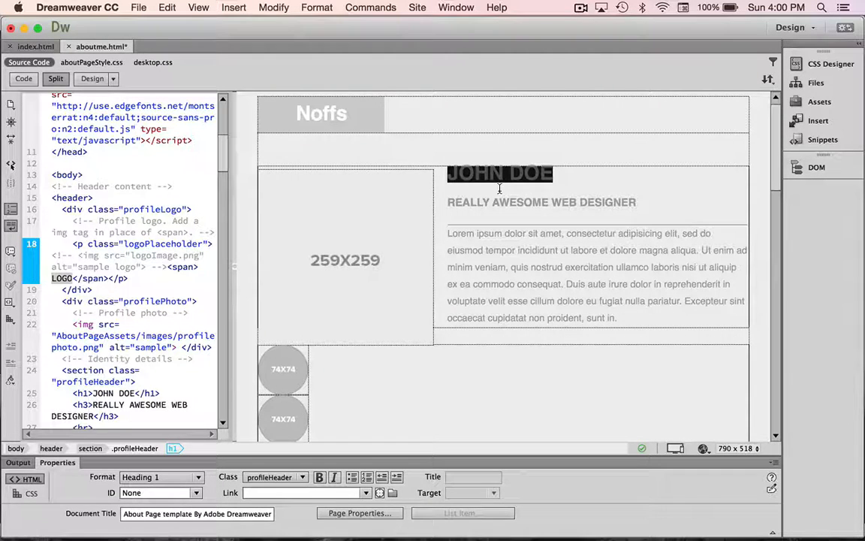
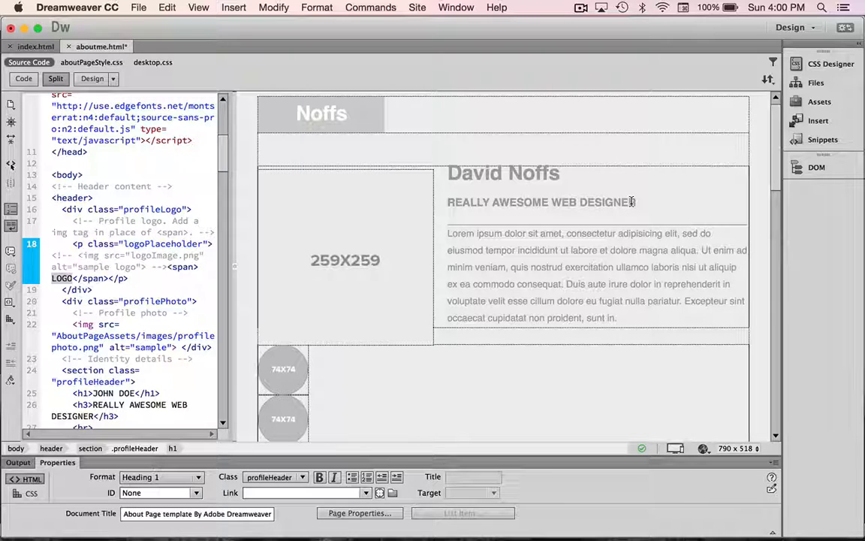
# Delete AWESOME from the subheading and put 'a' in its place
pyautogui.click(548, 203)
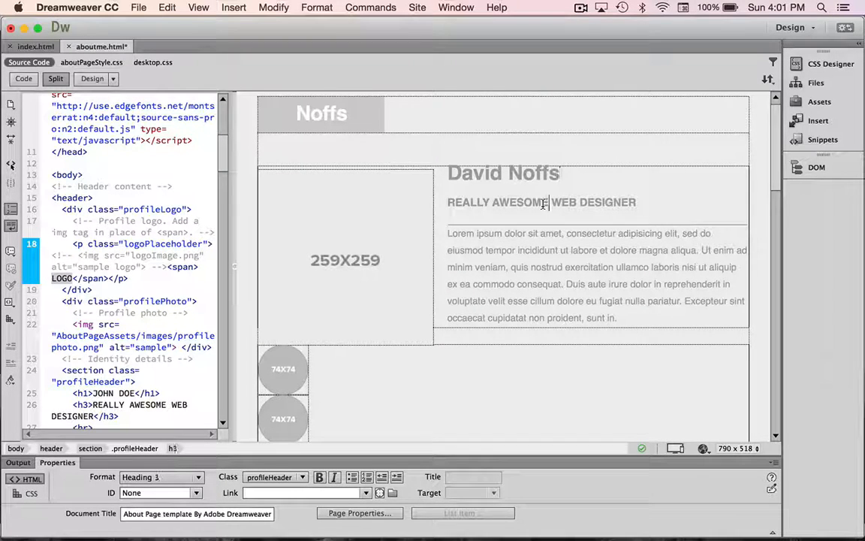
pyautogui.press('BackSpace')
pyautogui.press('BackSpace')
pyautogui.press('BackSpace')
pyautogui.press('BackSpace')
pyautogui.press('BackSpace')
pyautogui.press('BackSpace')
pyautogui.press('BackSpace')
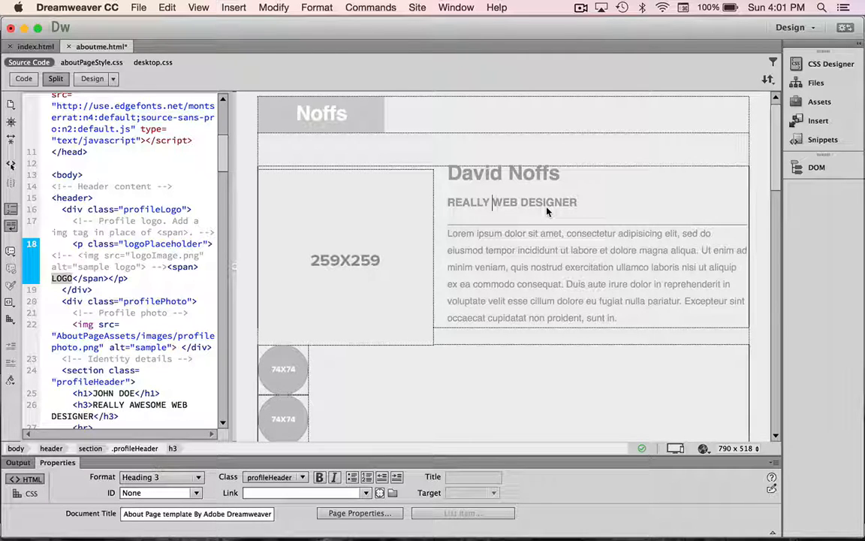
pyautogui.write('a')
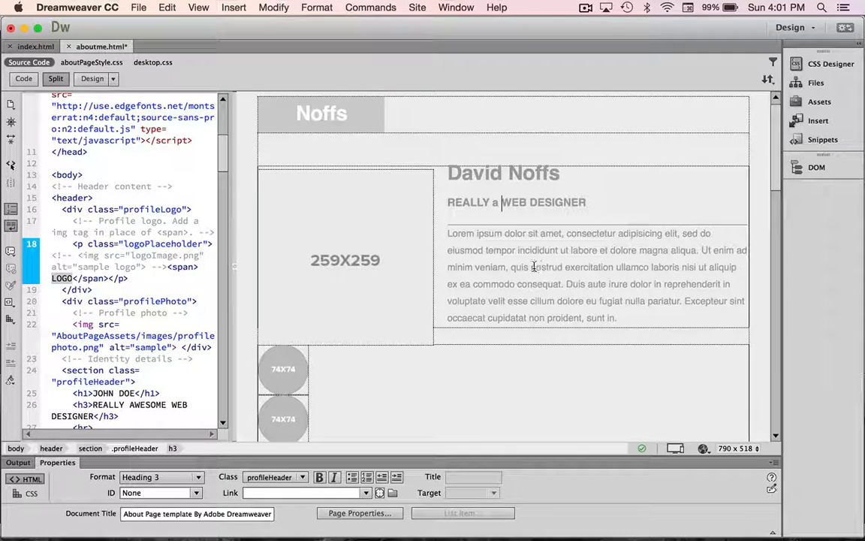
# Check the 74X74 social placeholders, then select the 259X259 profile photo placeholder
pyautogui.click(356, 278)
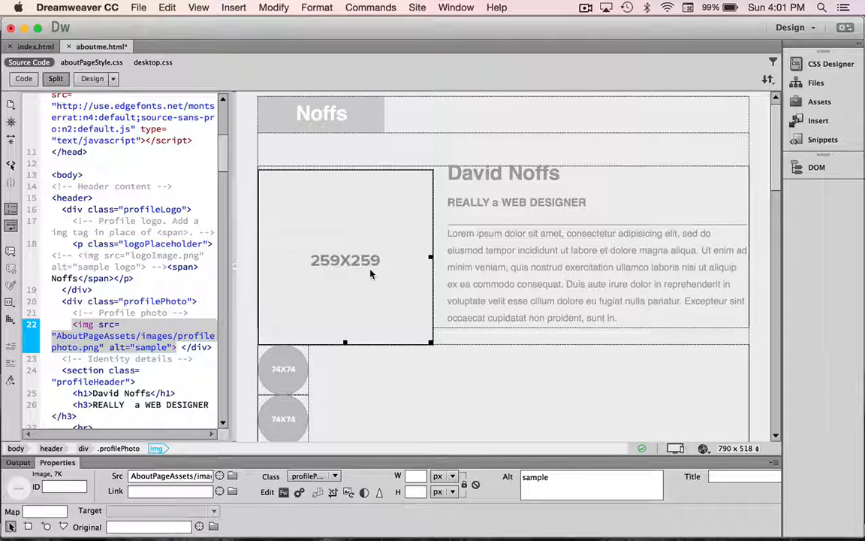
pyautogui.scroll(-3, 290, 374)
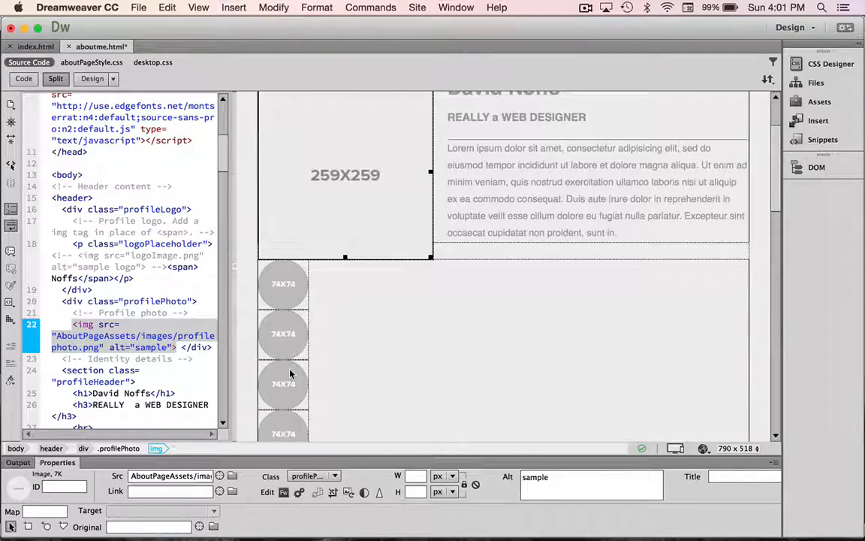
pyautogui.scroll(-2, 290, 374)
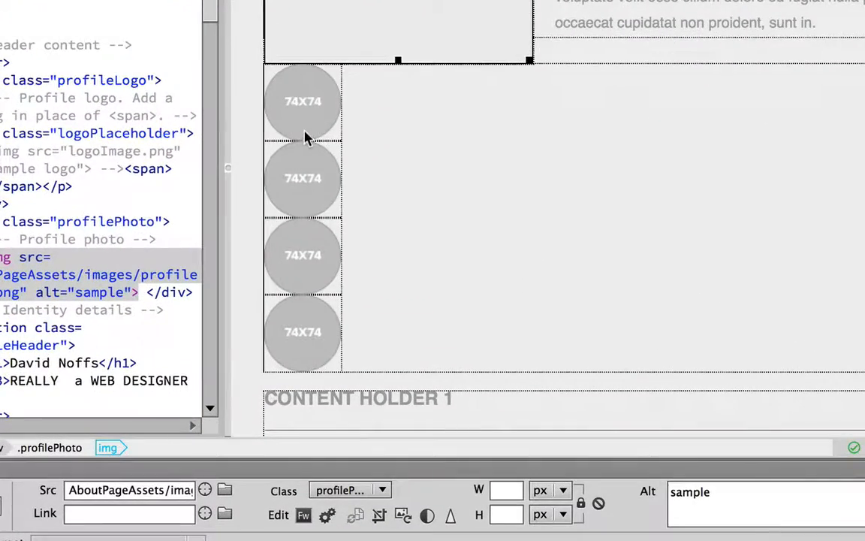
pyautogui.click(309, 120)
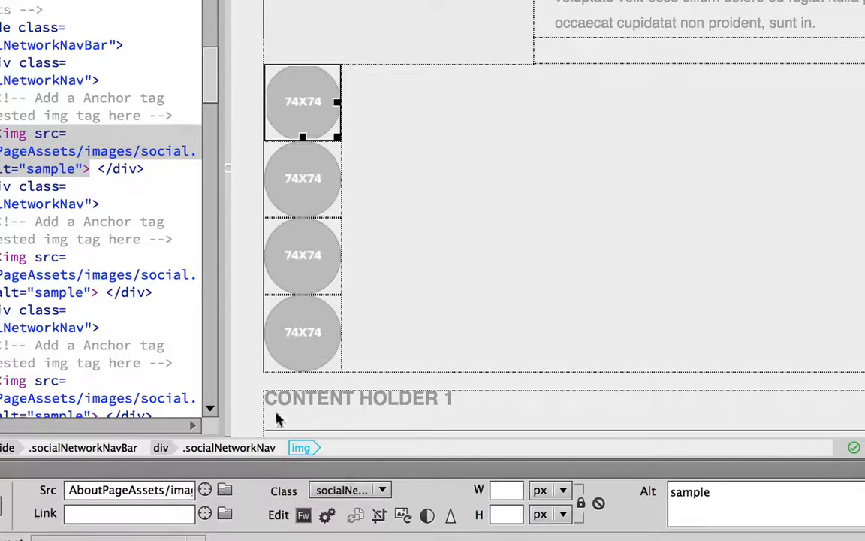
pyautogui.click(281, 171)
pyautogui.click(310, 111)
pyautogui.scroll(5, 314, 334)
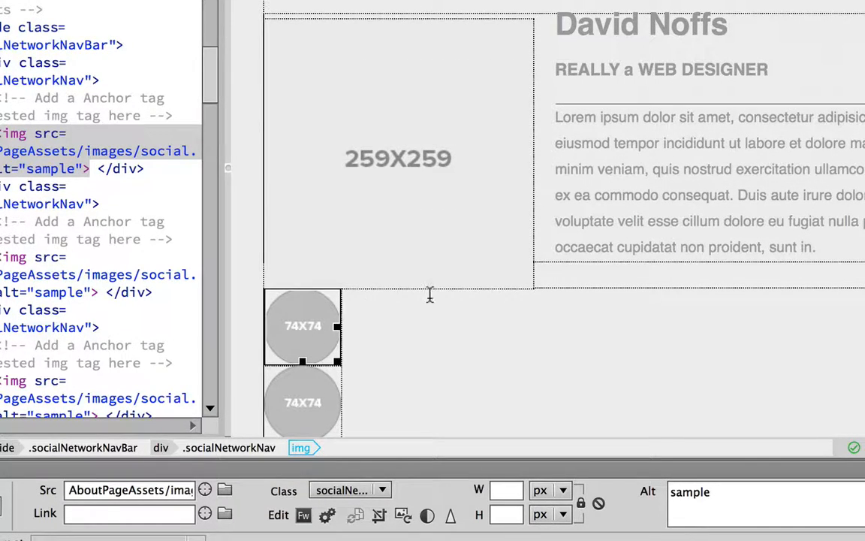
pyautogui.click(433, 178)
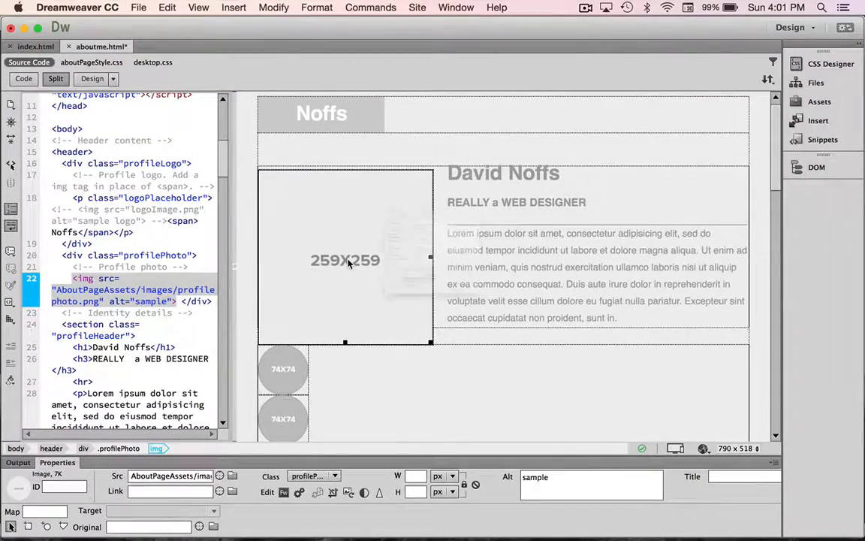
# Swap the 259X259 profile placeholder for dave.png, copied into the site's images folder
pyautogui.doubleClick(347, 262)
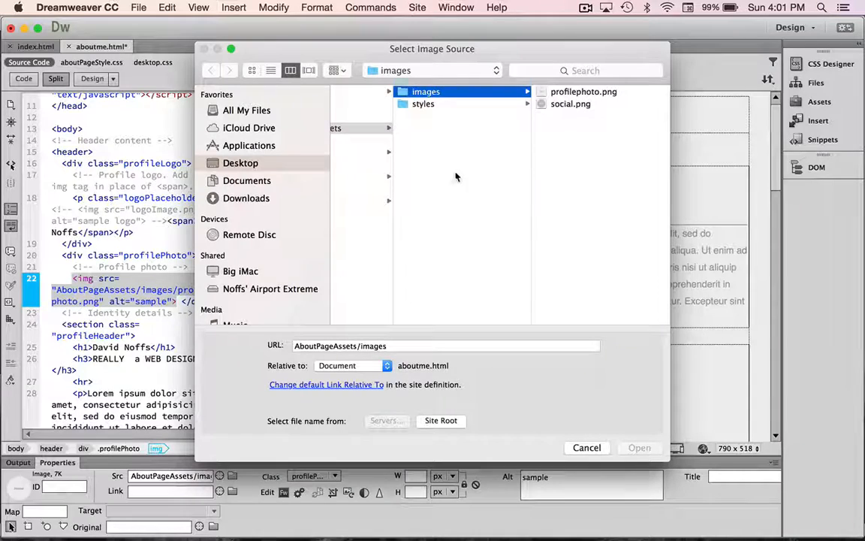
pyautogui.hscroll(-3, 360, 174)
pyautogui.hscroll(-5, 359, 174)
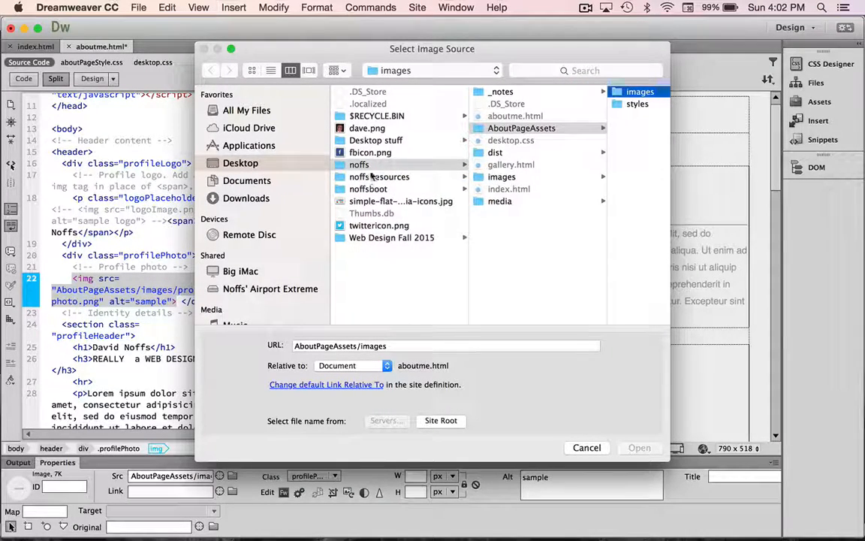
pyautogui.click(359, 130)
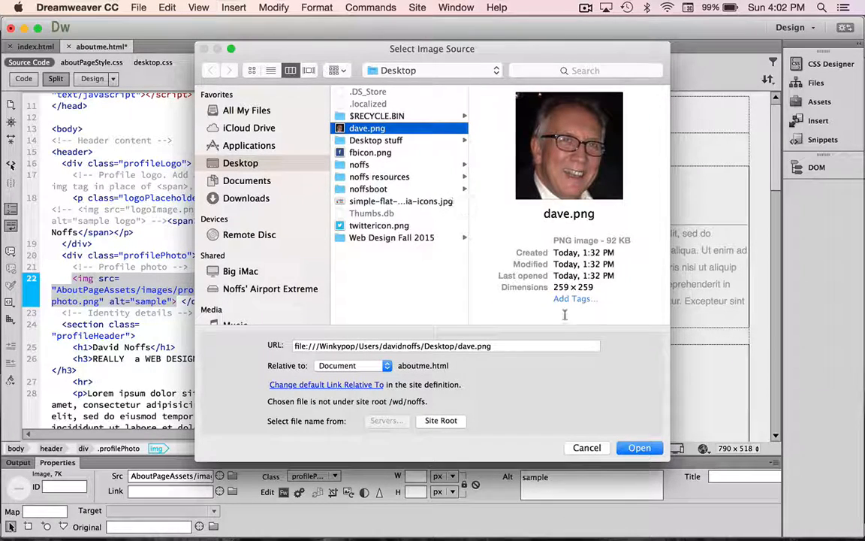
pyautogui.press('Return')
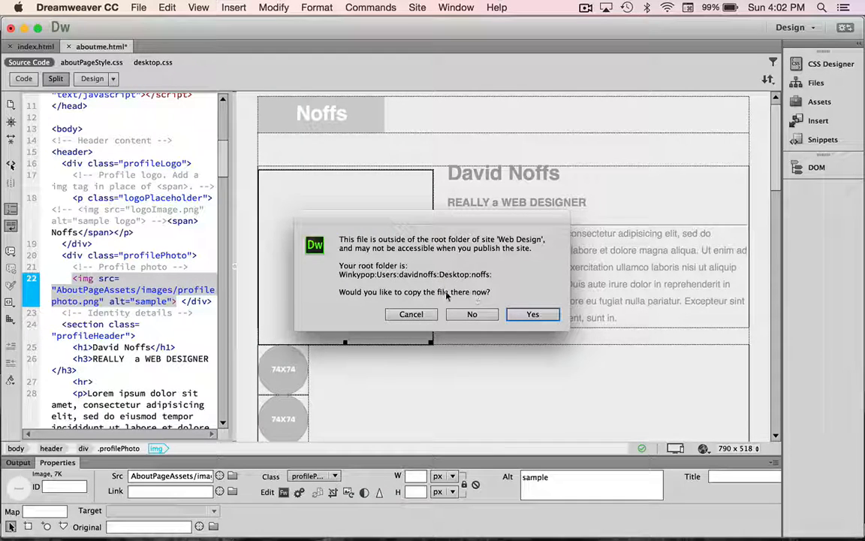
pyautogui.click(516, 314)
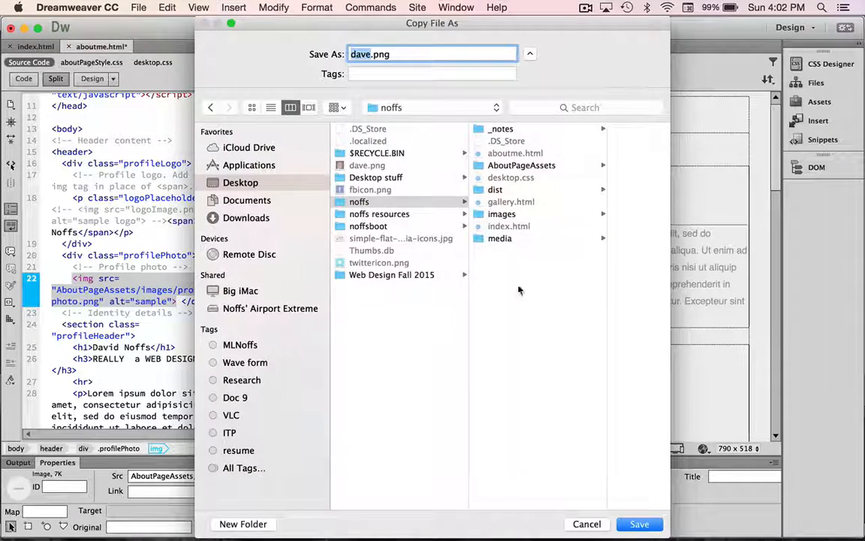
pyautogui.click(502, 215)
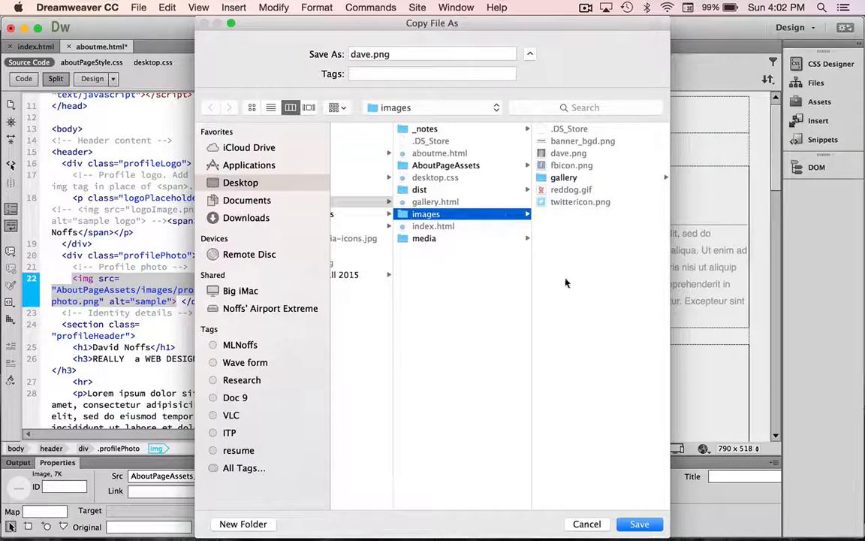
pyautogui.click(639, 524)
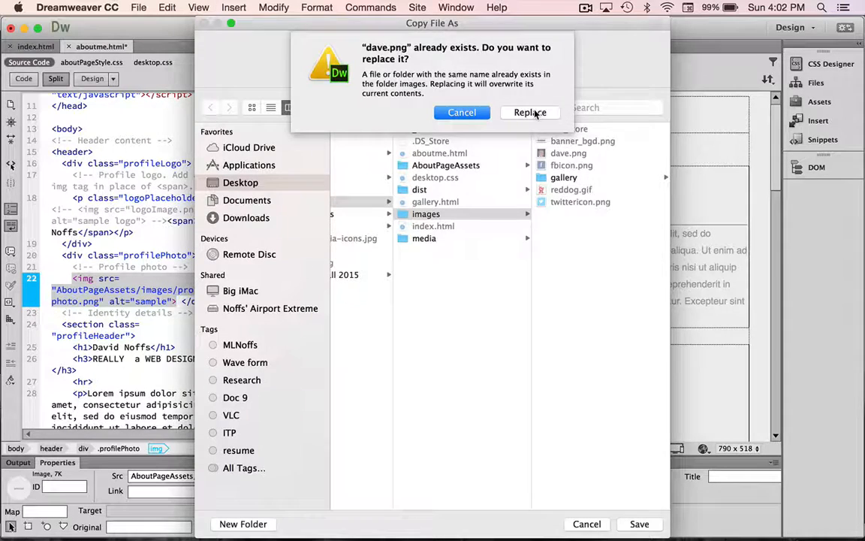
pyautogui.click(530, 113)
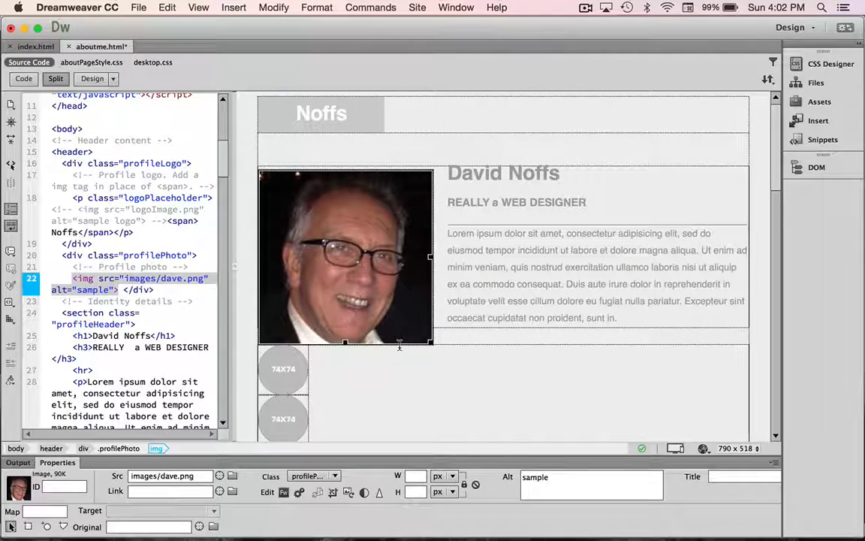
pyautogui.scroll(-5, 399, 344)
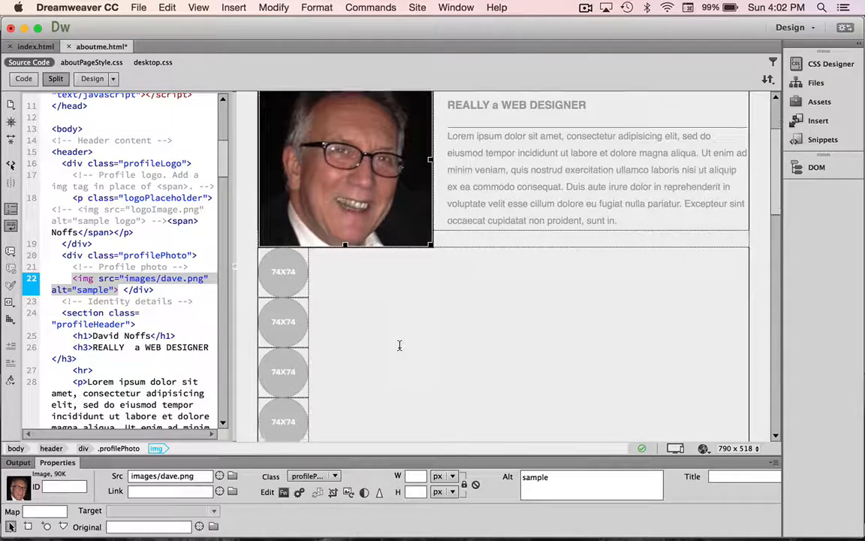
pyautogui.click(283, 282)
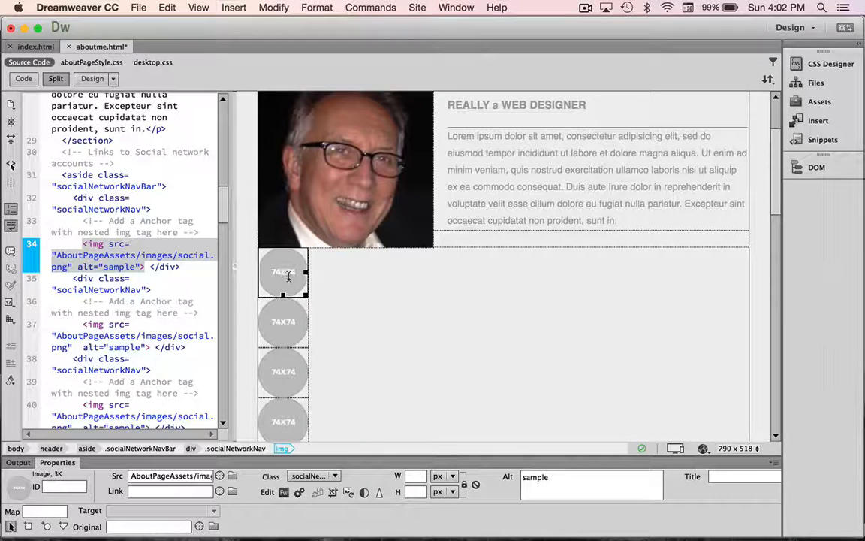
# Replace the first 74X74 social placeholder with fbicon.png, copied into the images folder
pyautogui.doubleClick(288, 279)
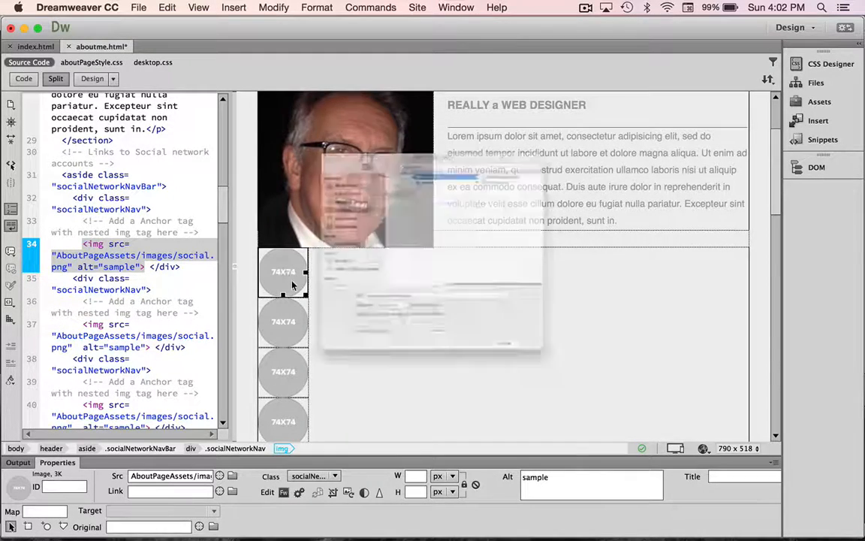
pyautogui.hscroll(-5, 377, 151)
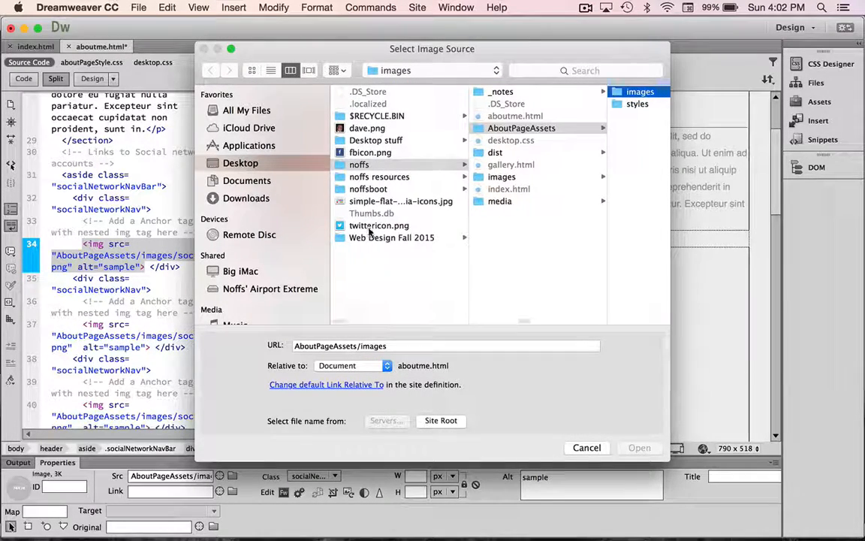
pyautogui.click(369, 152)
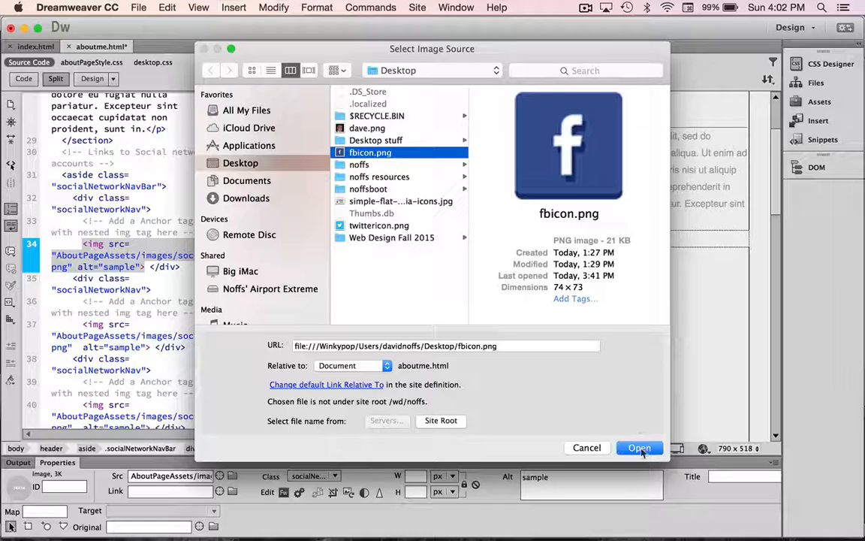
pyautogui.click(639, 448)
pyautogui.click(533, 314)
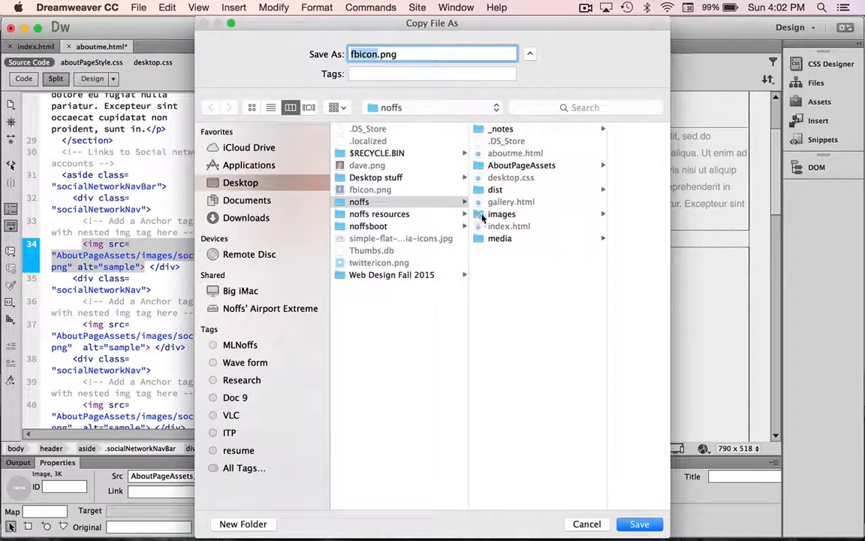
pyautogui.click(488, 215)
pyautogui.click(639, 524)
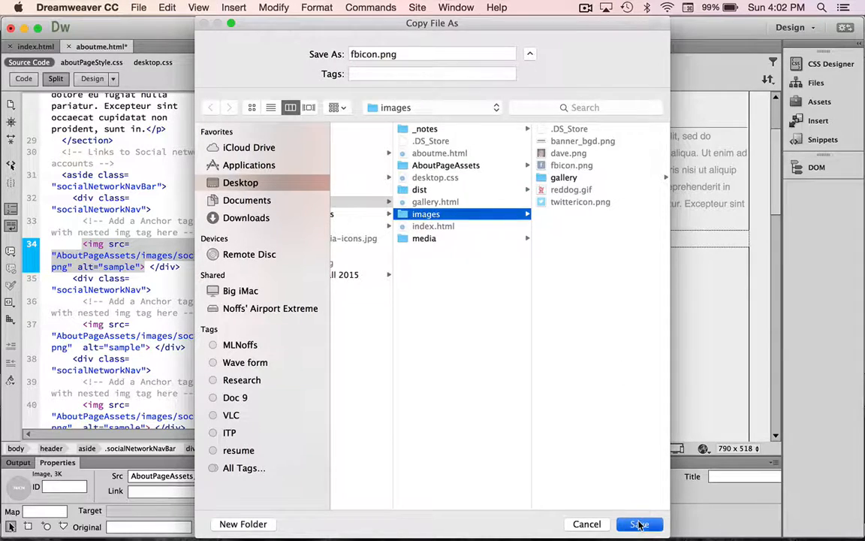
pyautogui.click(525, 112)
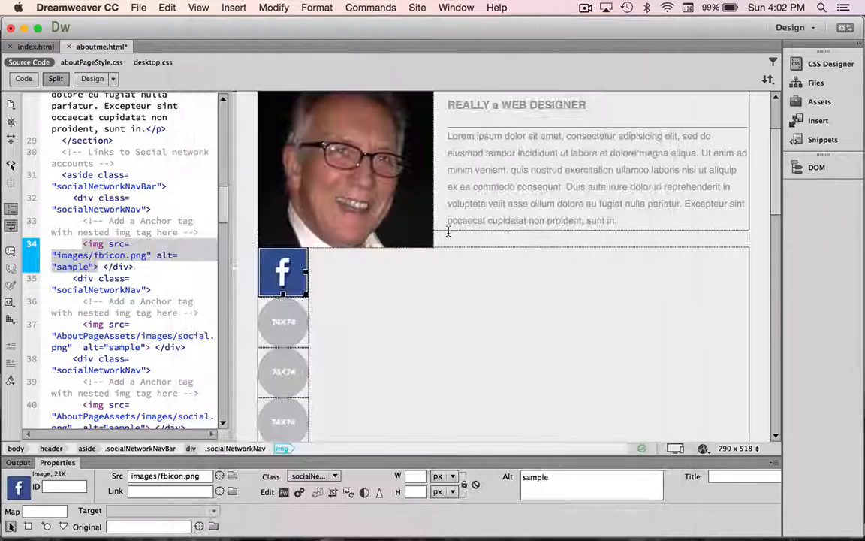
# Replace the second 74X74 social placeholder with twittericon.png, copied into the images folder
pyautogui.doubleClick(312, 319)
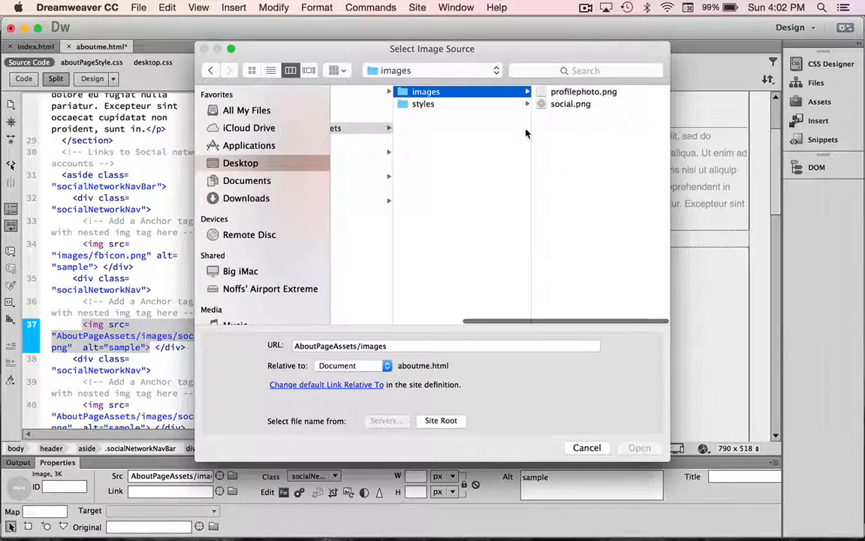
pyautogui.hscroll(-10, 358, 189)
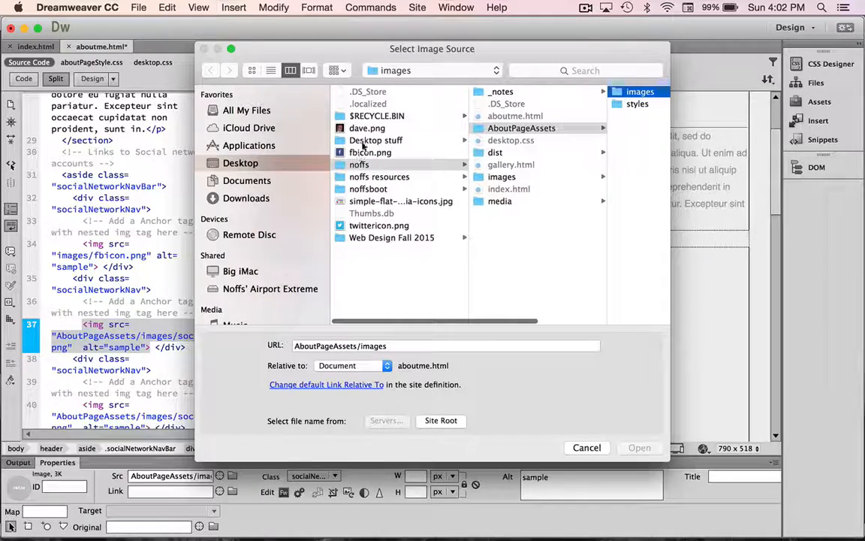
pyautogui.click(369, 226)
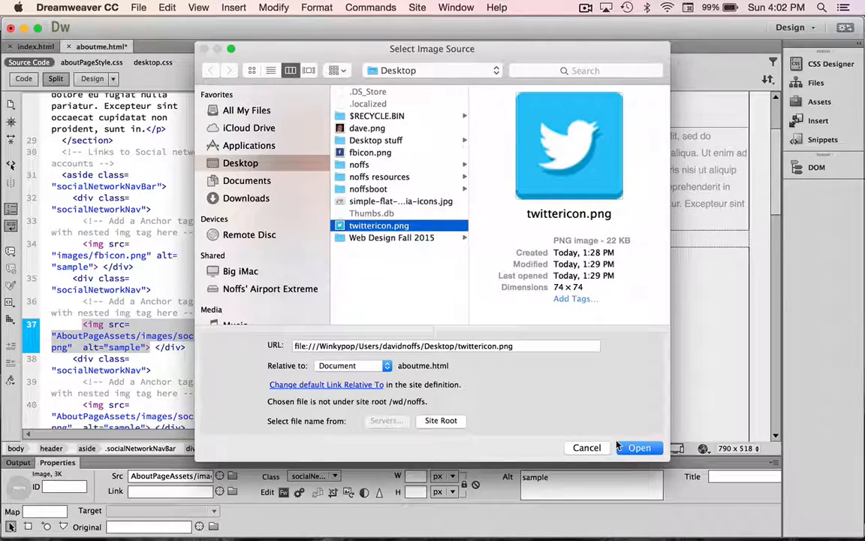
pyautogui.click(639, 447)
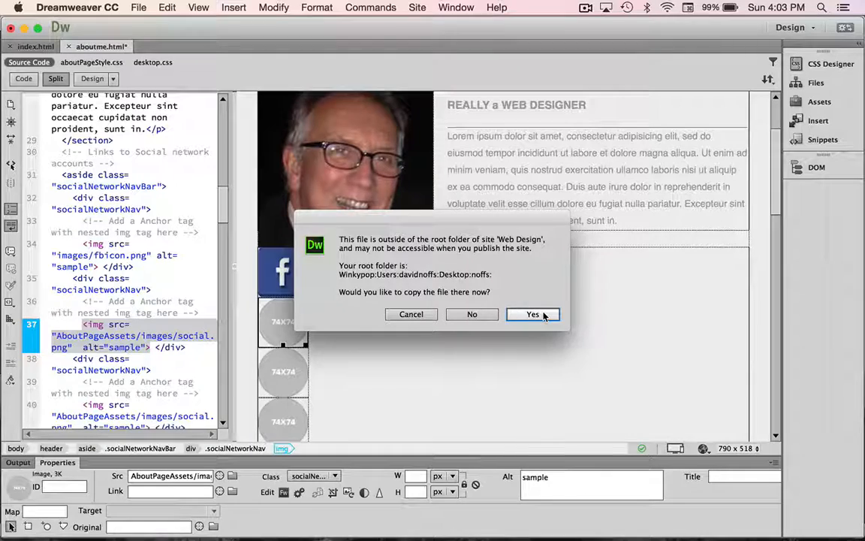
pyautogui.click(533, 314)
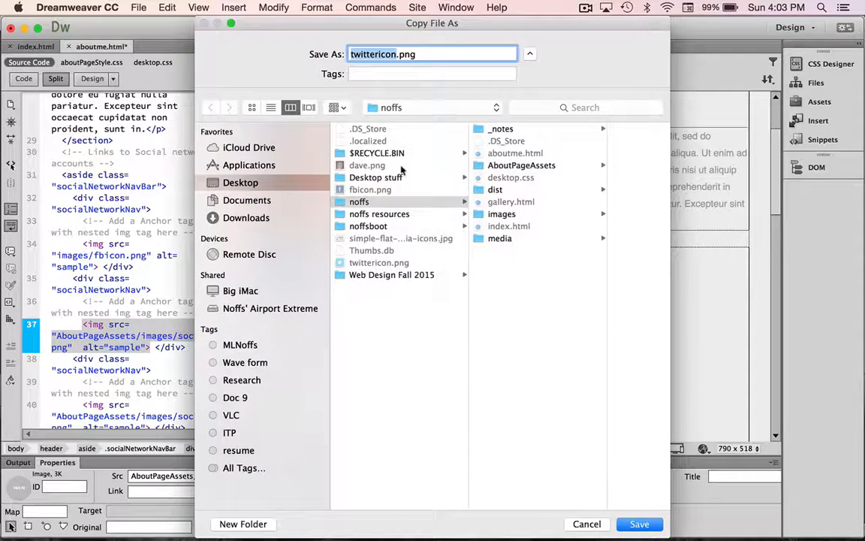
pyautogui.click(481, 214)
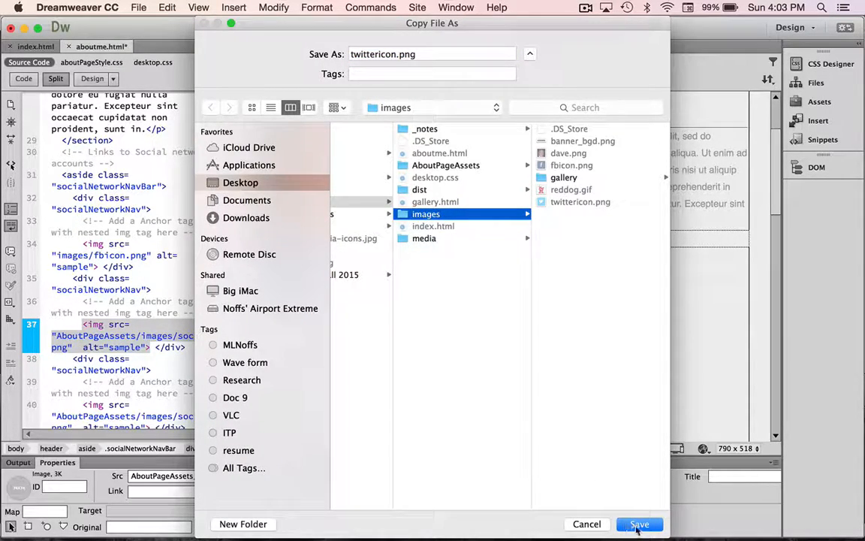
pyautogui.press('Return')
pyautogui.click(530, 112)
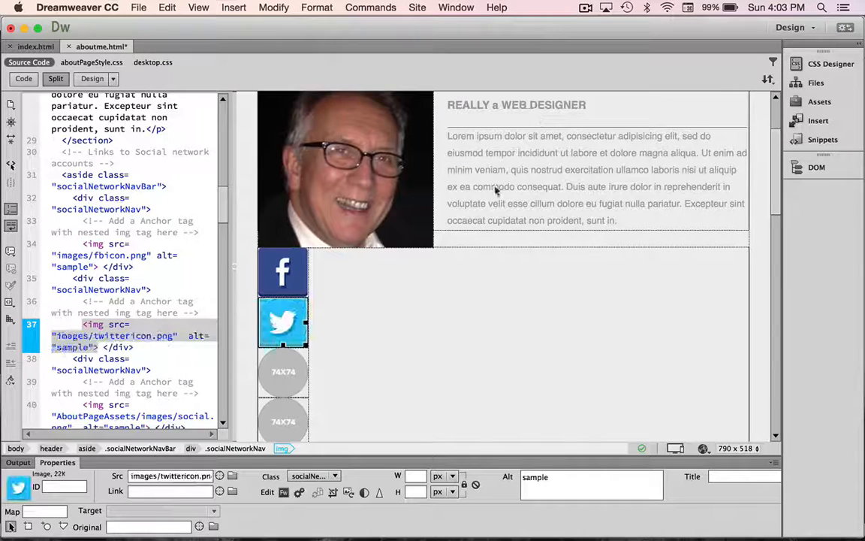
pyautogui.click(342, 343)
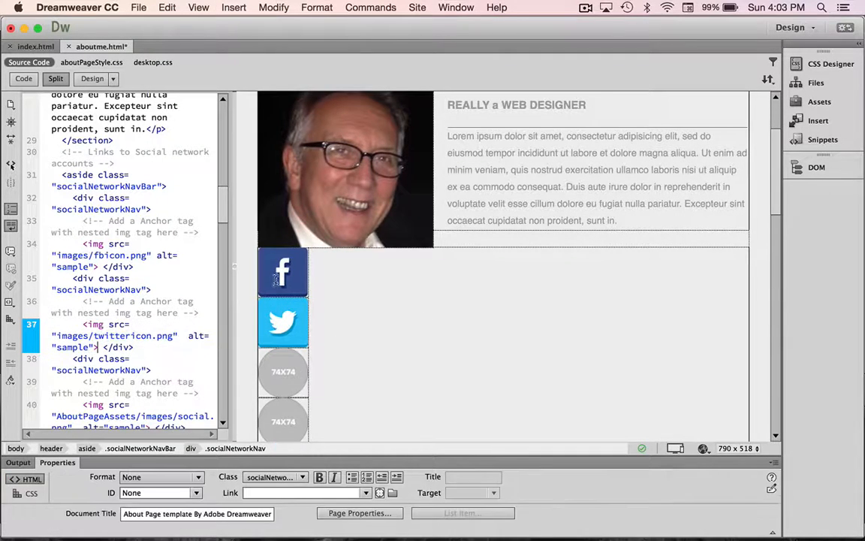
pyautogui.click(281, 277)
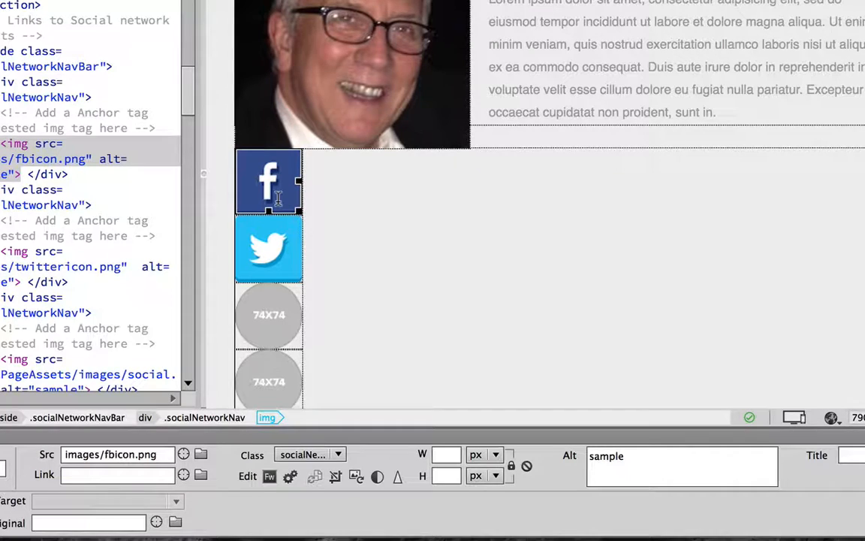
pyautogui.click(102, 475)
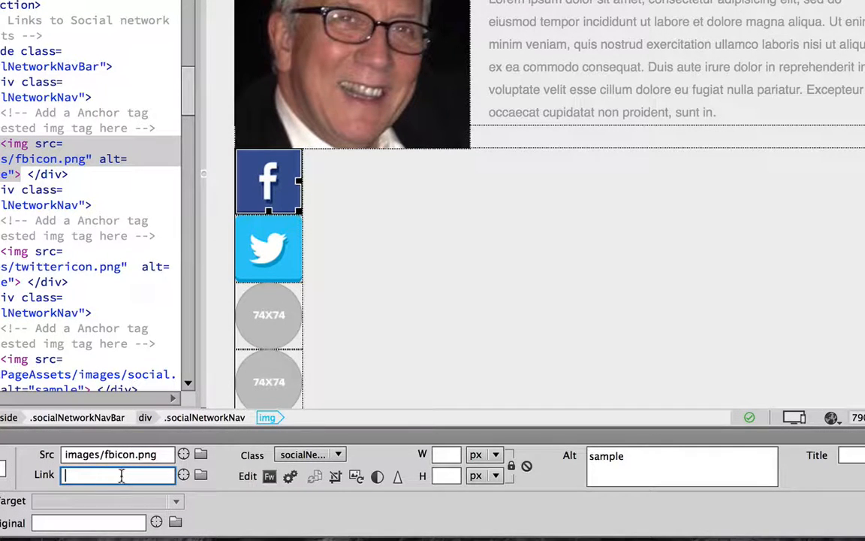
pyautogui.write('http:/')
pyautogui.write('//')
pyautogui.write('www')
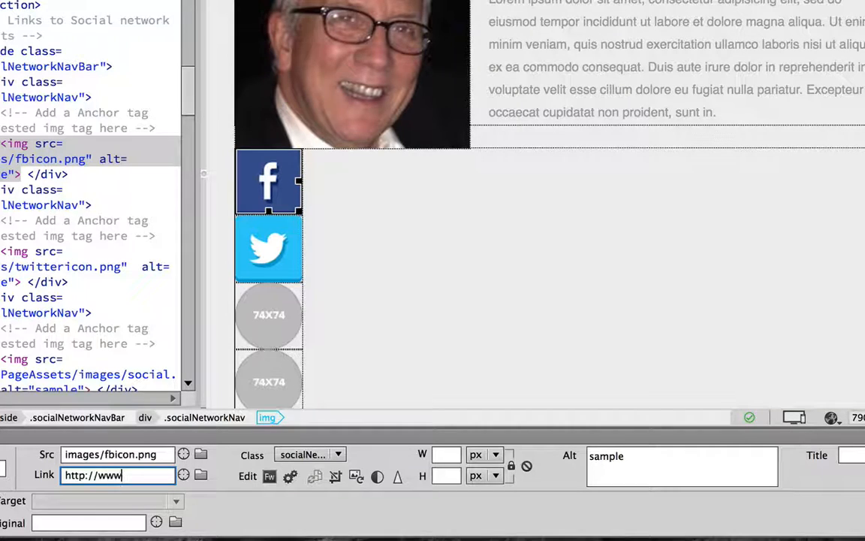
pyautogui.write('.facebook.com')
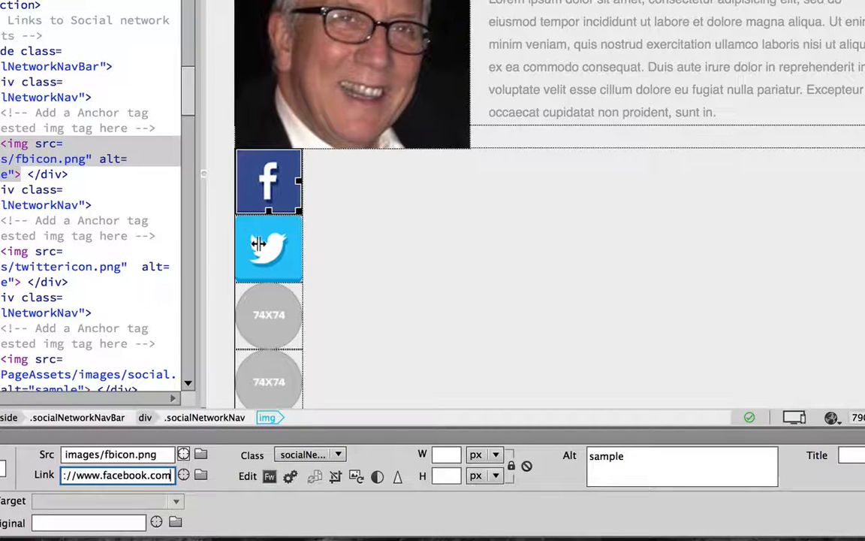
pyautogui.press('Return')
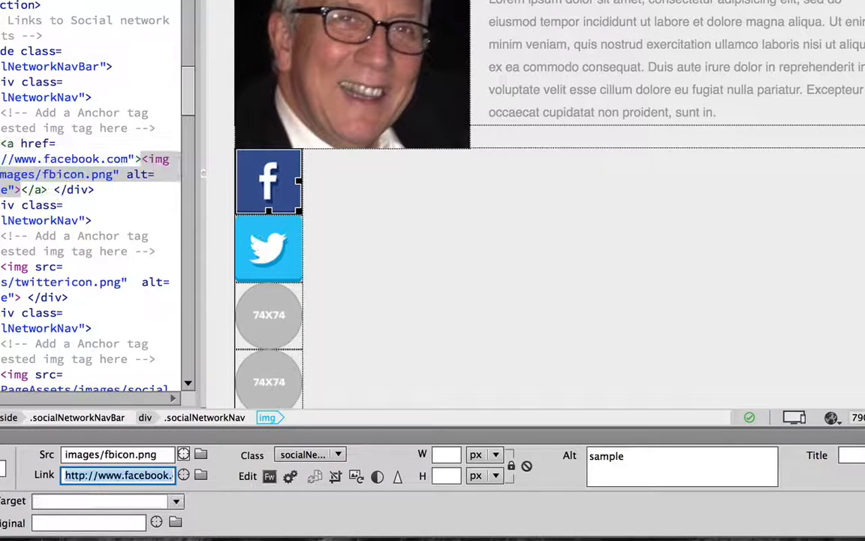
pyautogui.click(269, 247)
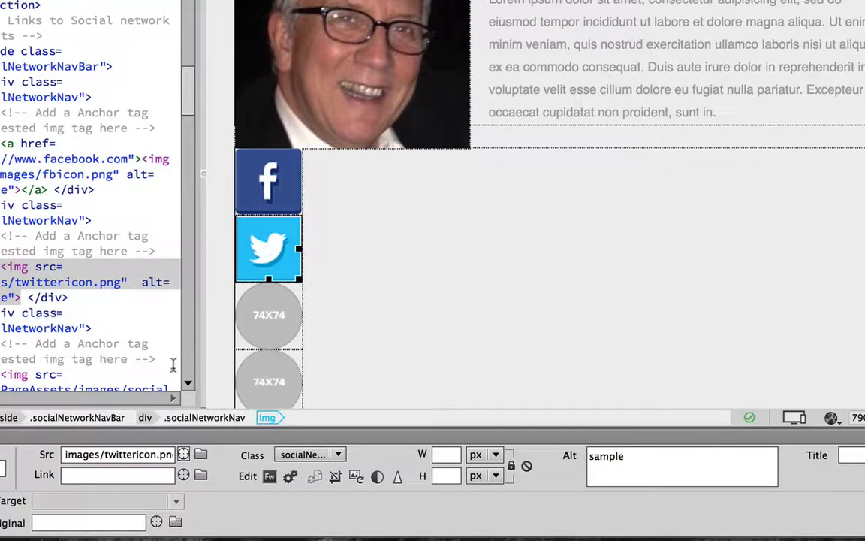
pyautogui.click(115, 472)
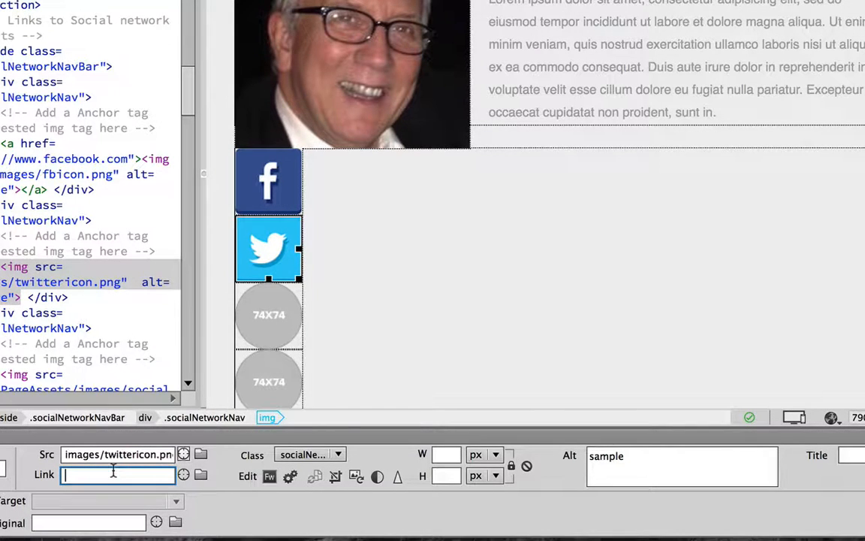
pyautogui.write('http://www')
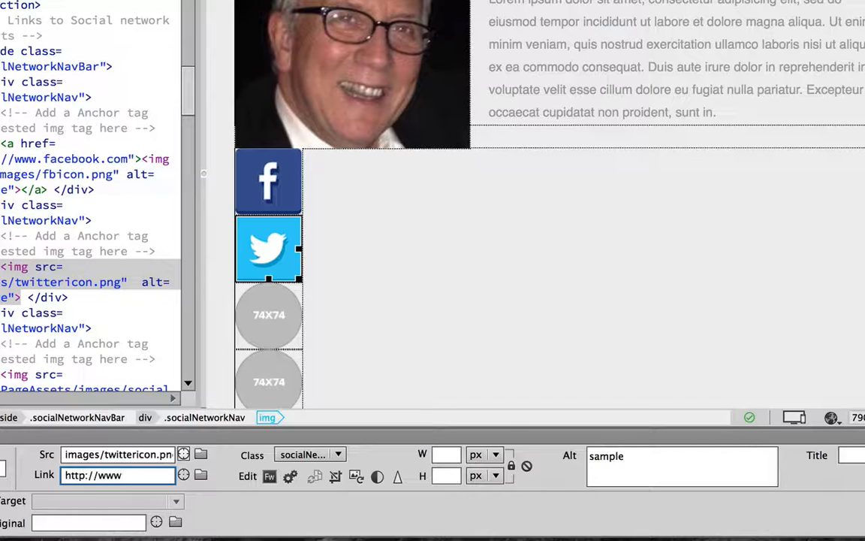
pyautogui.write('.twiter.com')
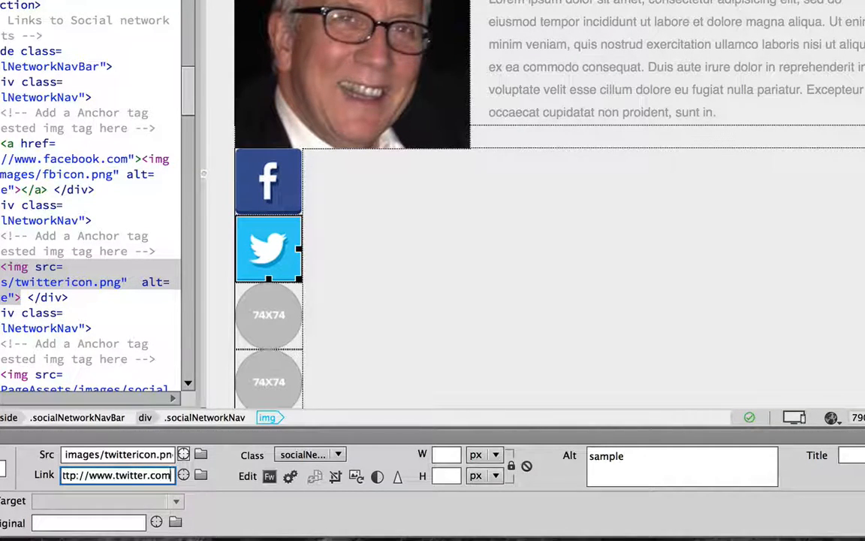
pyautogui.press('Return')
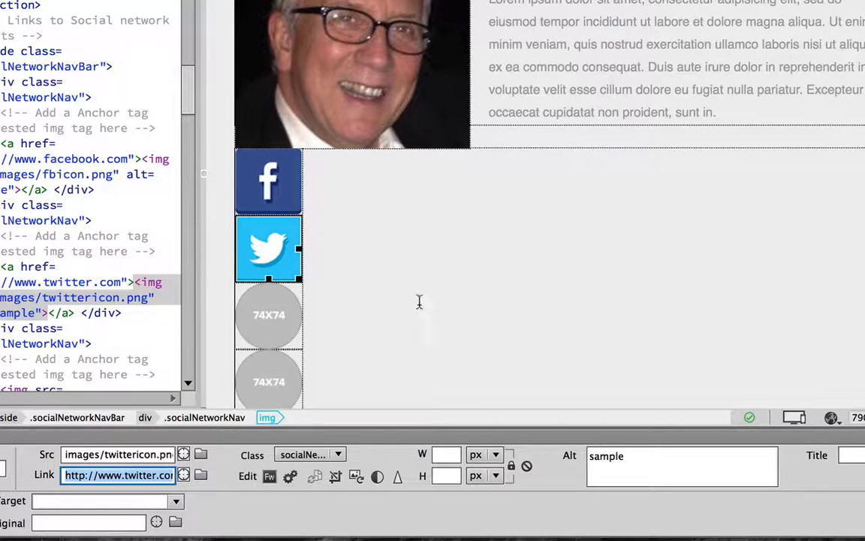
pyautogui.scroll(-5, 359, 270)
pyautogui.scroll(-6, 359, 272)
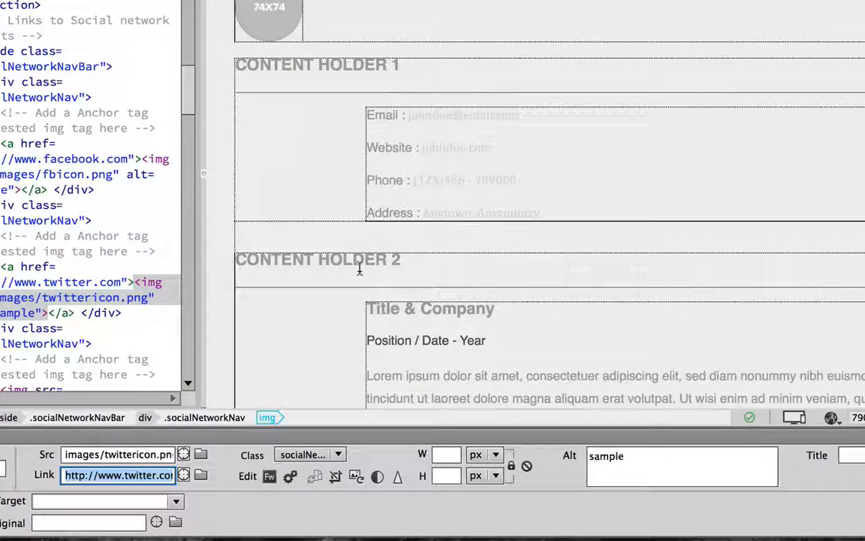
pyautogui.scroll(-3, 359, 270)
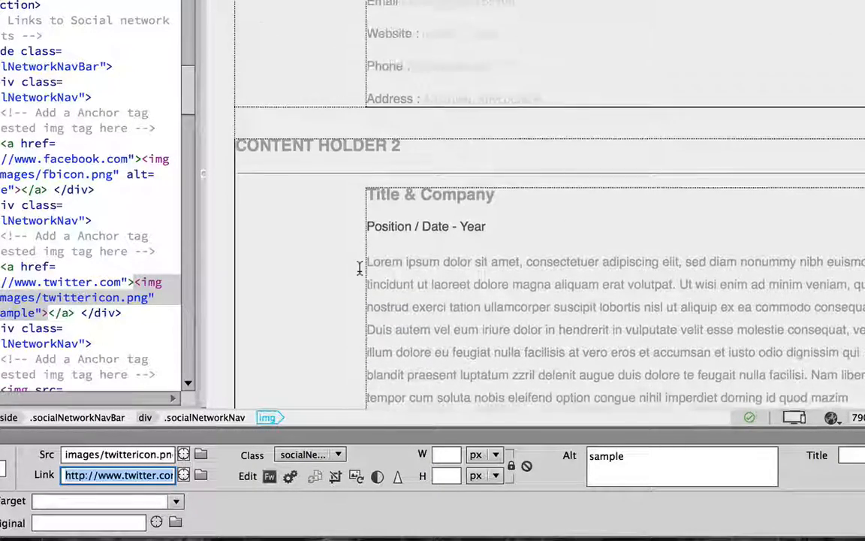
pyautogui.scroll(3, 359, 268)
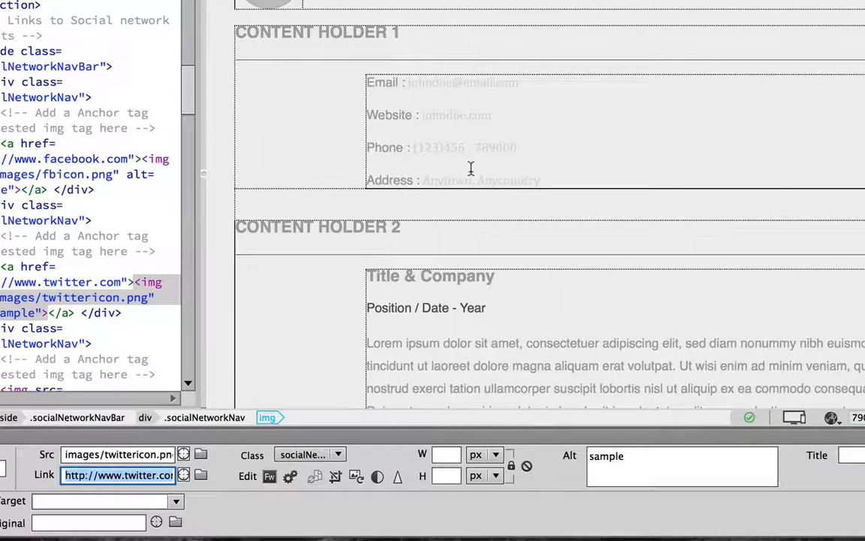
pyautogui.scroll(-5, 471, 169)
pyautogui.scroll(-2, 471, 168)
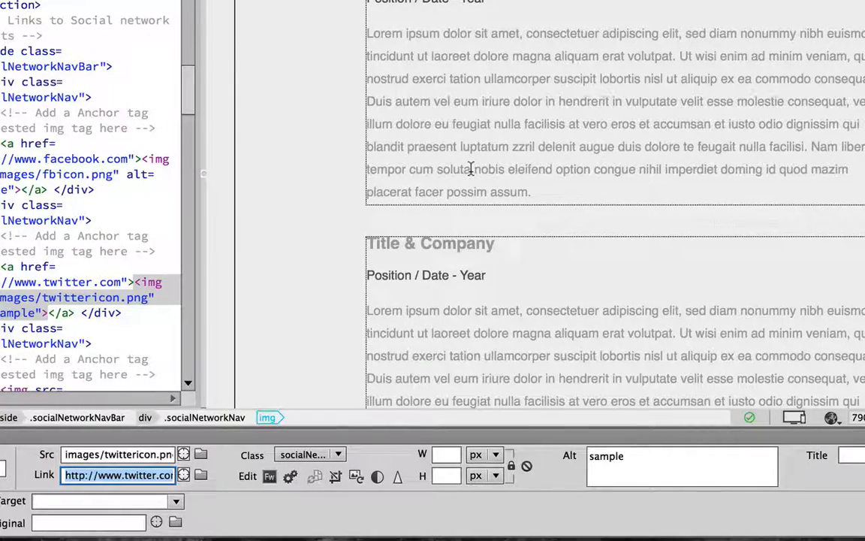
pyautogui.scroll(3, 471, 168)
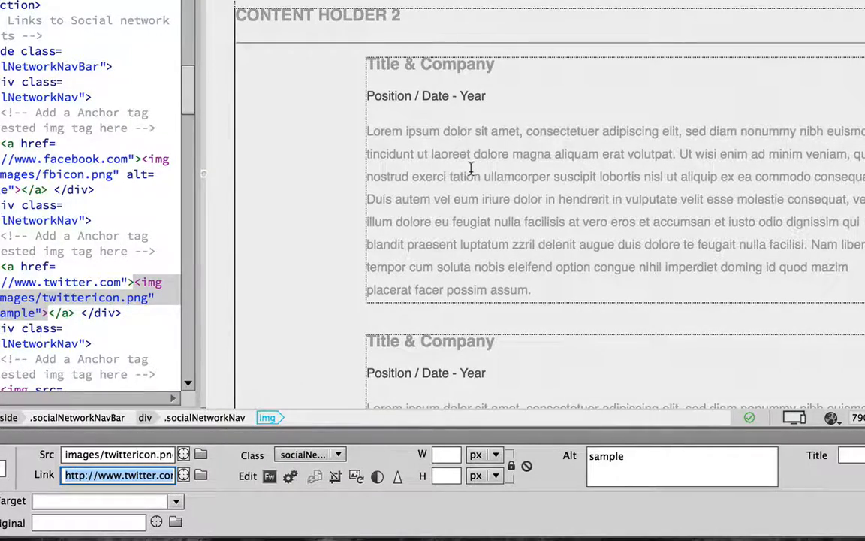
pyautogui.scroll(-4, 471, 168)
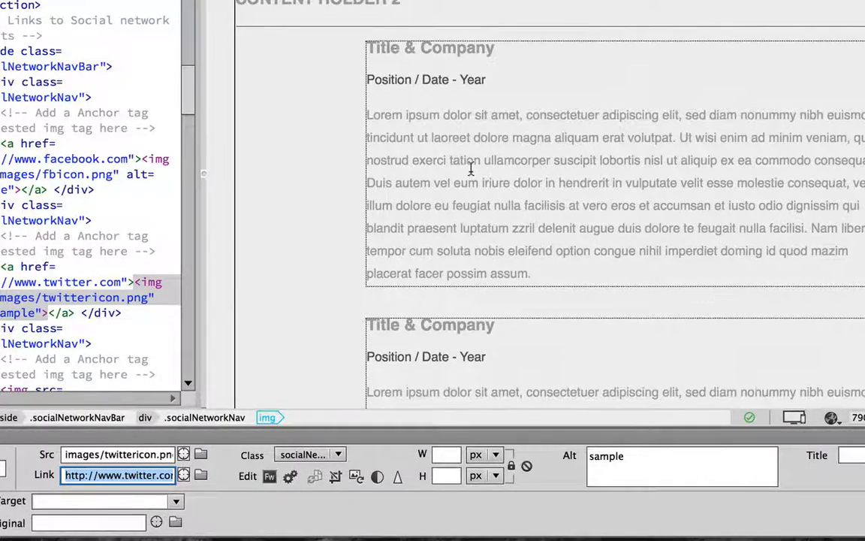
pyautogui.scroll(-12, 471, 168)
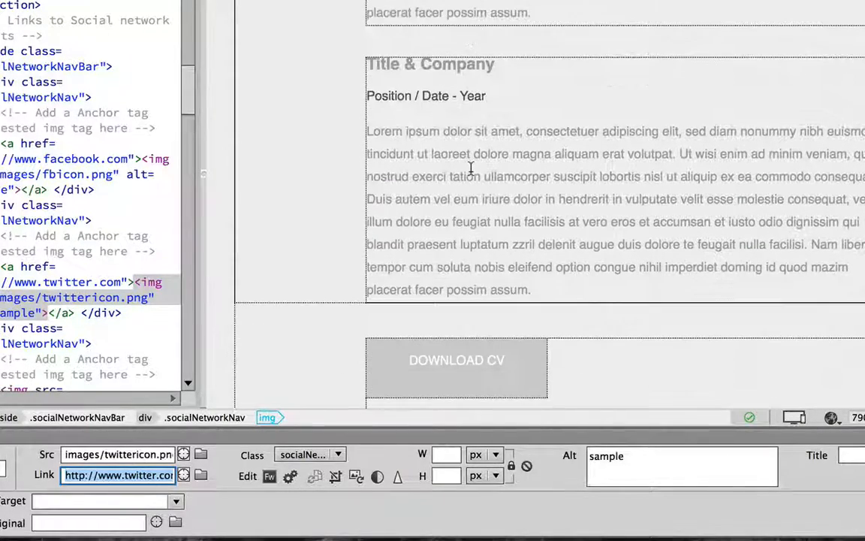
pyautogui.scroll(-2, 470, 168)
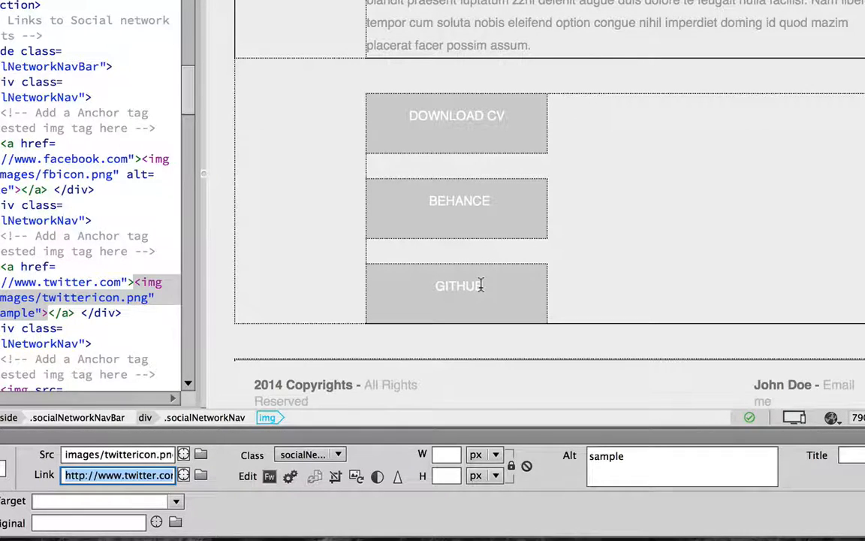
# Relabel the GITHUB button as HOME and change its # link to index.html
pyautogui.moveTo(481, 285); pyautogui.dragTo(438, 285)
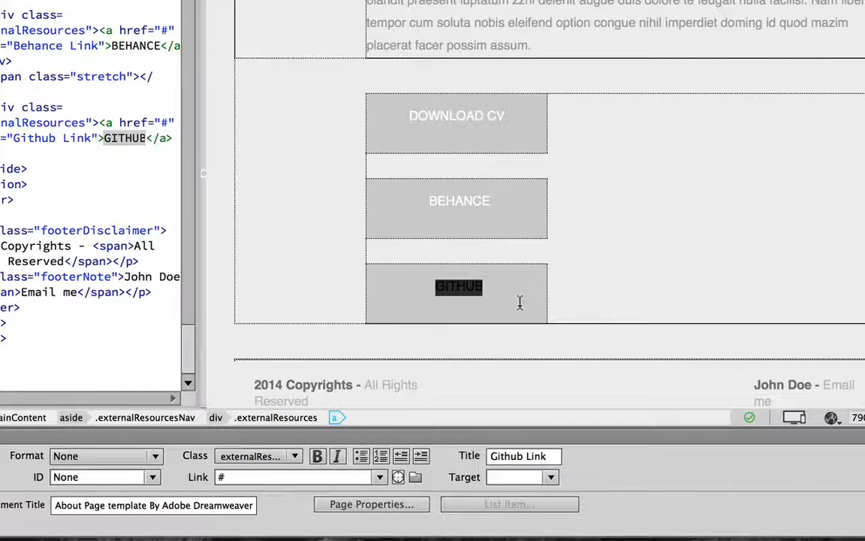
pyautogui.press('BackSpace')
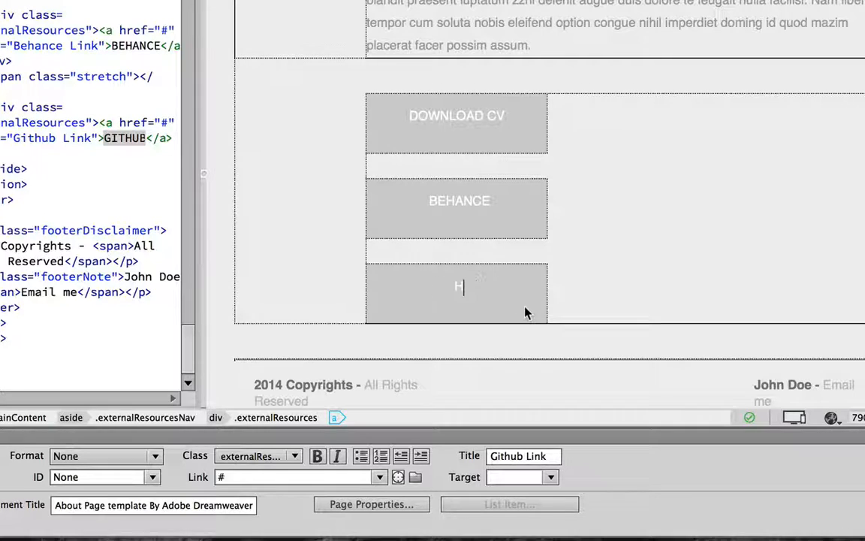
pyautogui.write('HOME')
pyautogui.moveTo(474, 284); pyautogui.dragTo(434, 289)
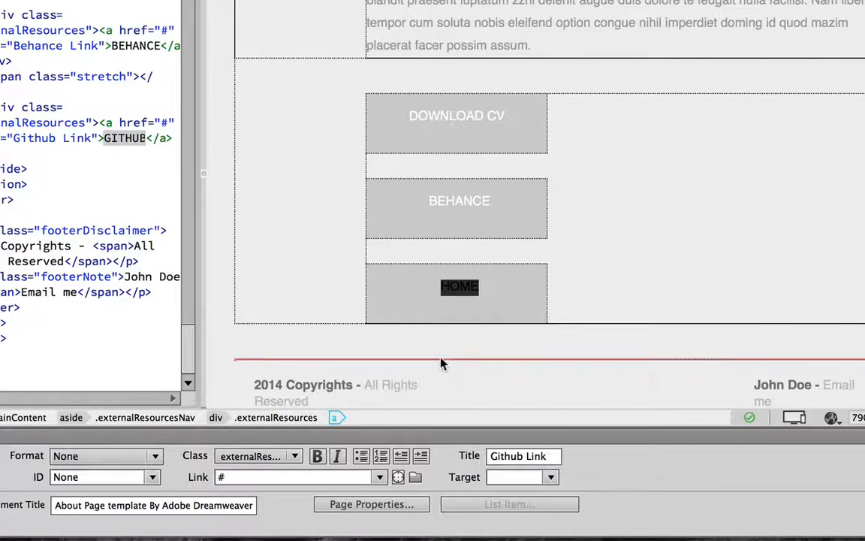
pyautogui.click(239, 481)
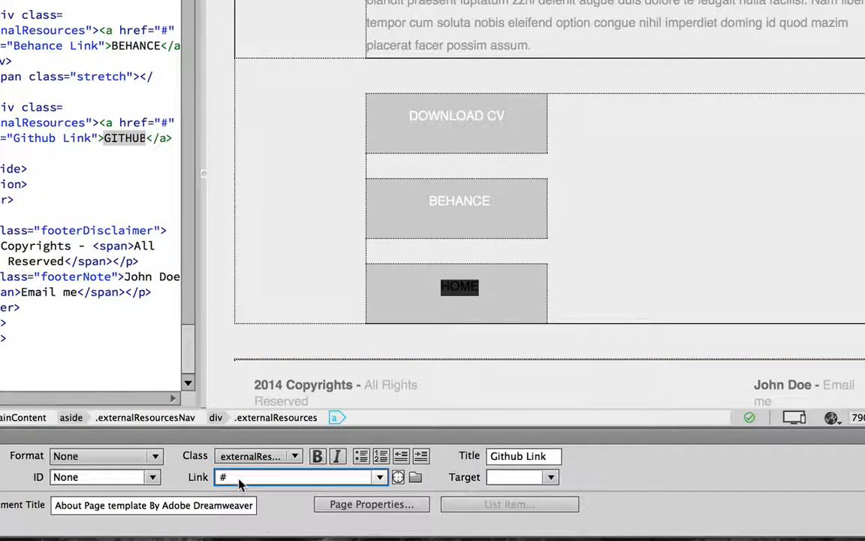
pyautogui.press('BackSpace')
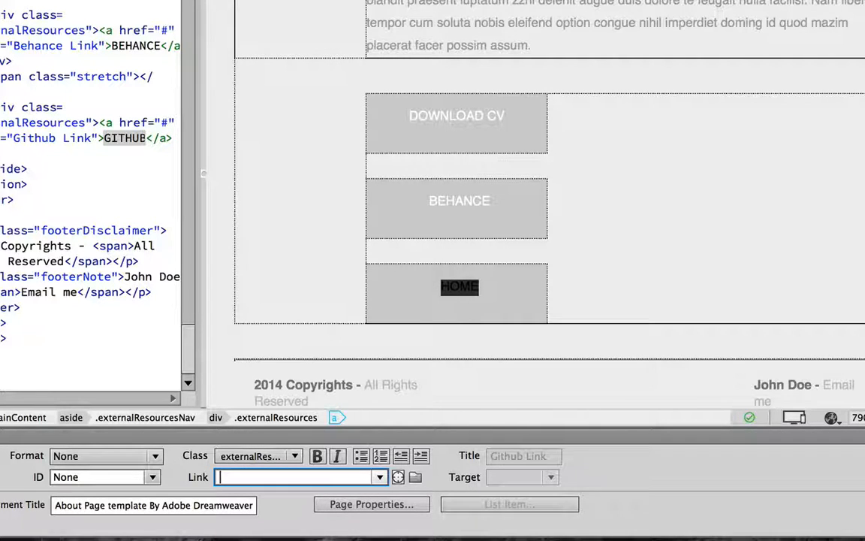
pyautogui.write('index')
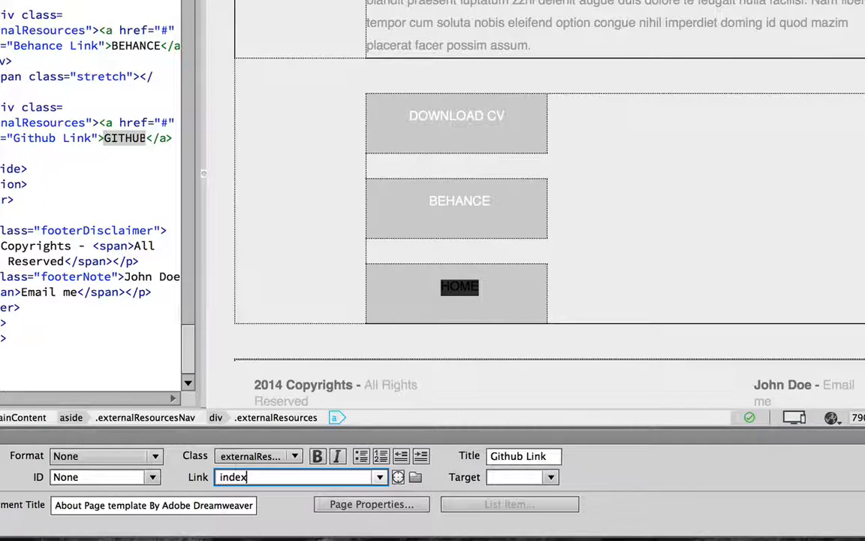
pyautogui.write('.html')
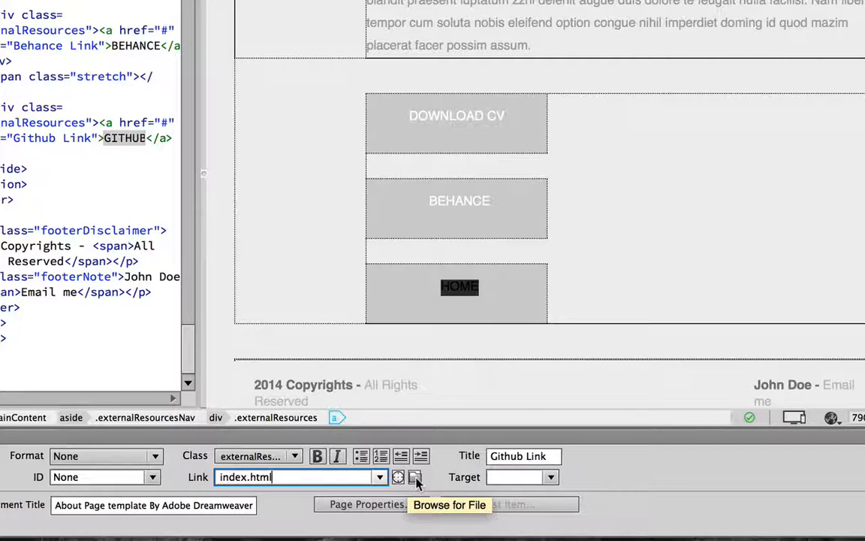
pyautogui.click(285, 478)
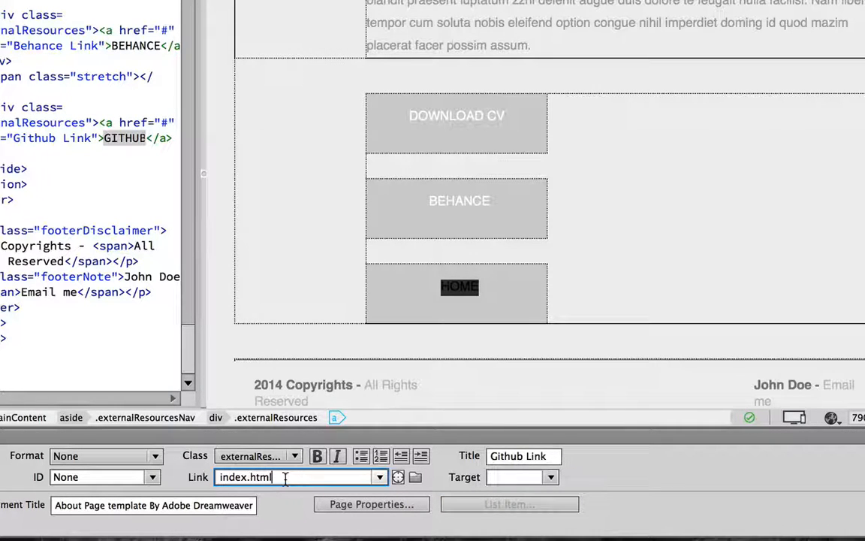
pyautogui.press('Return')
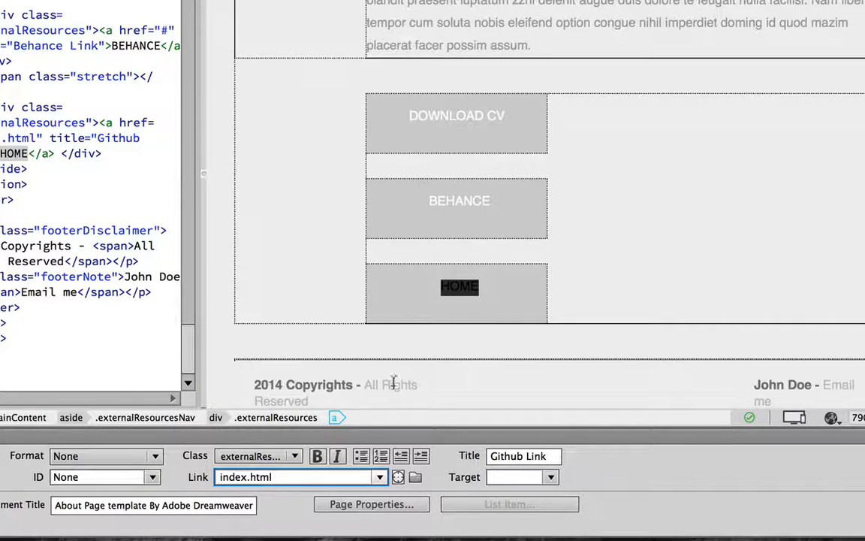
pyautogui.scroll(-2, 542, 364)
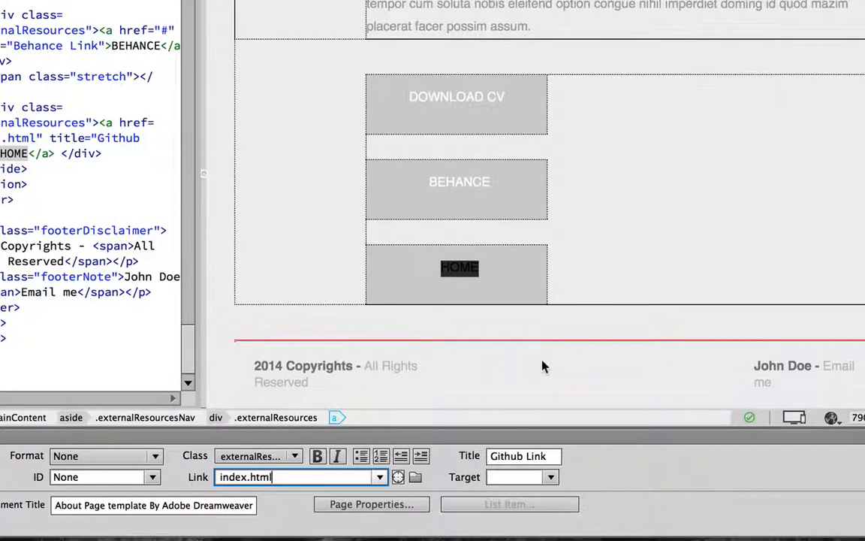
# Replace the placeholder name in the footer with the owner's full name
pyautogui.click(809, 366)
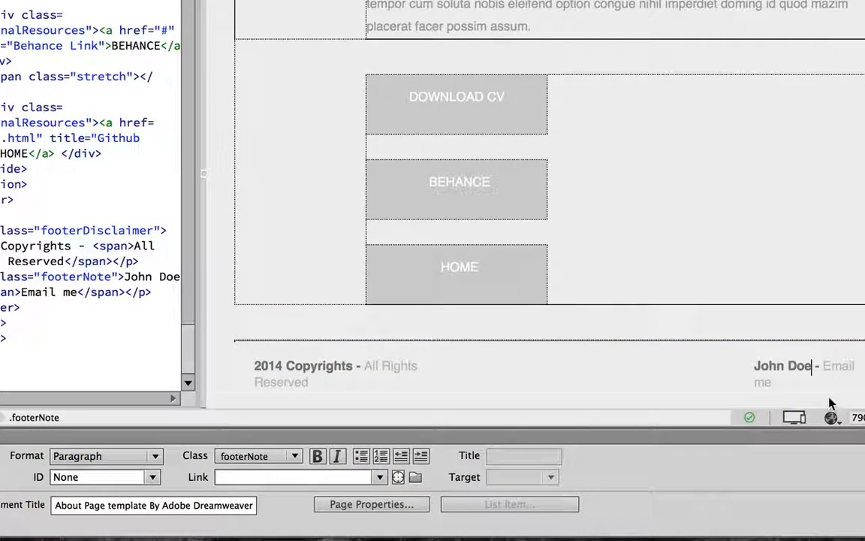
pyautogui.press('BackSpace')
pyautogui.press('BackSpace')
pyautogui.press('BackSpace')
pyautogui.press('BackSpace')
pyautogui.press('BackSpace')
pyautogui.press('BackSpace')
pyautogui.press('BackSpace')
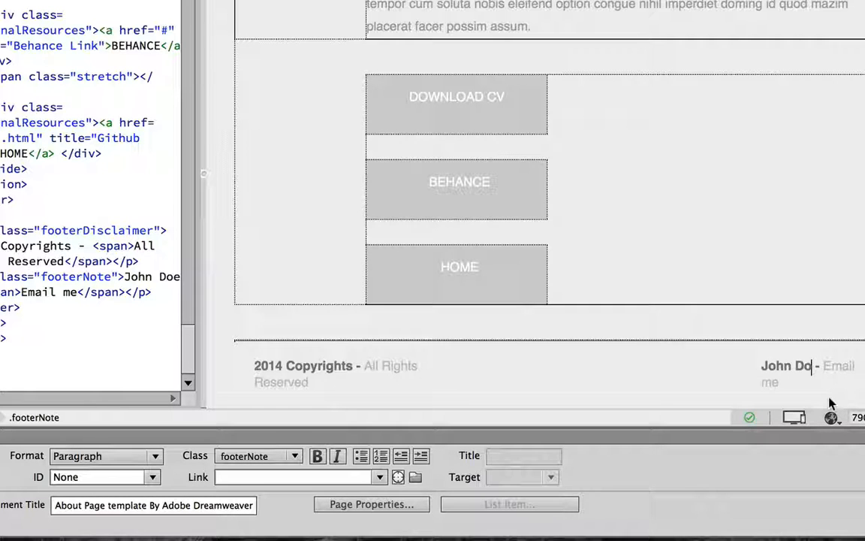
pyautogui.press('BackSpace')
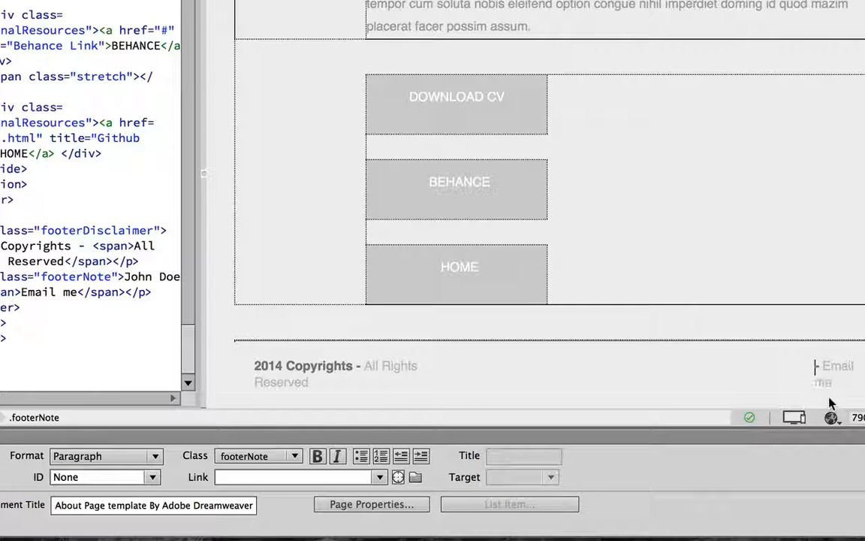
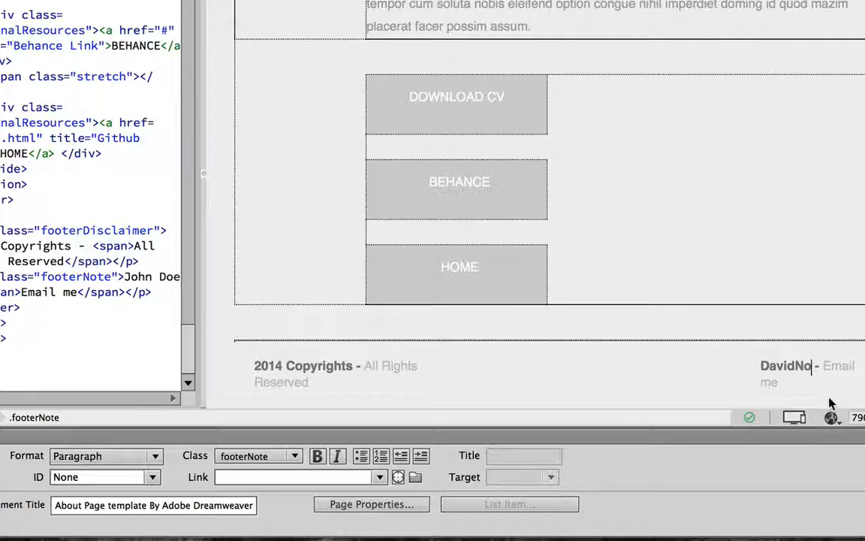
pyautogui.write('Noffs')
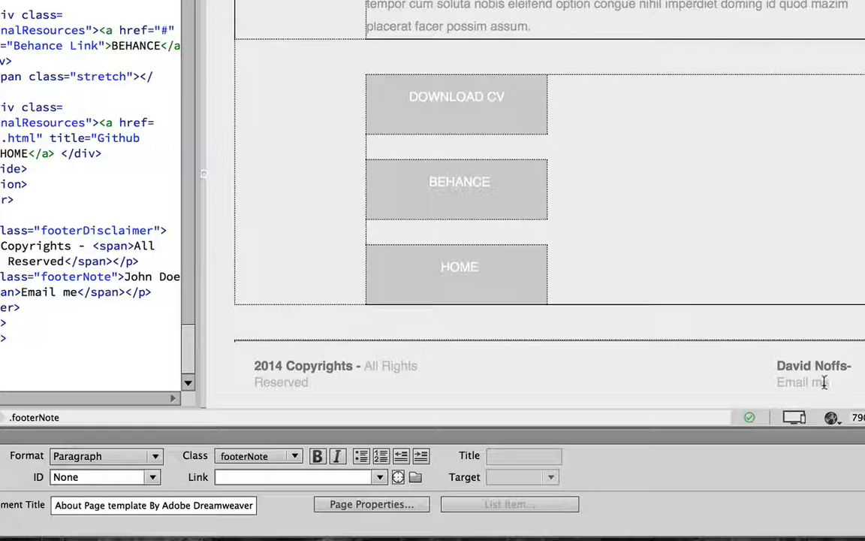
# Make the footer's 'Email me' a mailto: link to the owner's e-mail address
pyautogui.moveTo(827, 382); pyautogui.dragTo(771, 382)
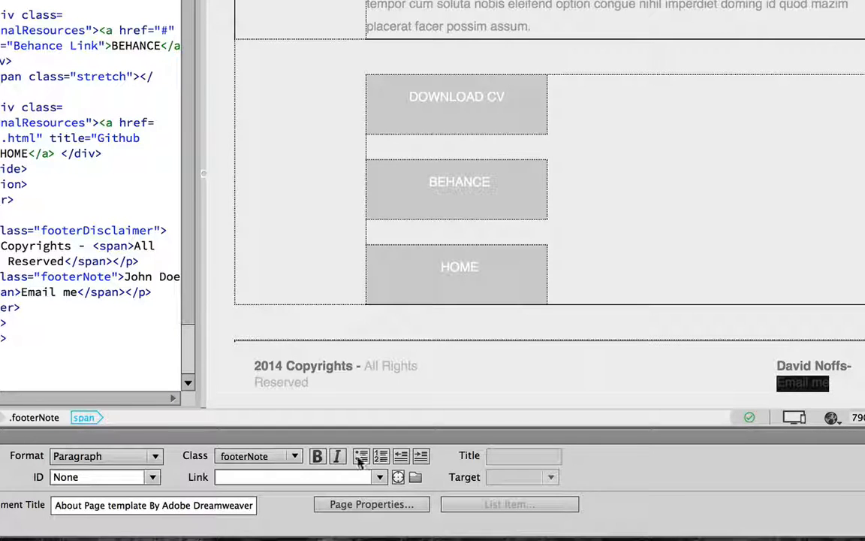
pyautogui.click(277, 476)
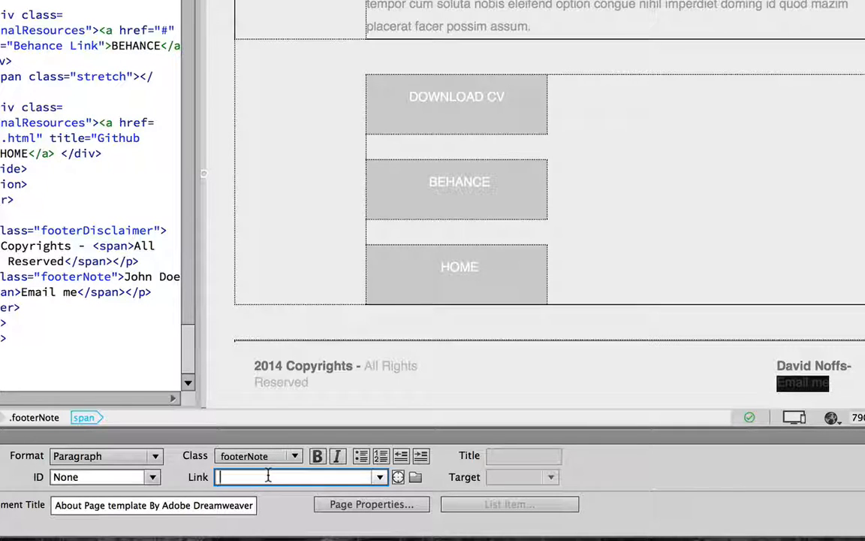
pyautogui.write('mailto')
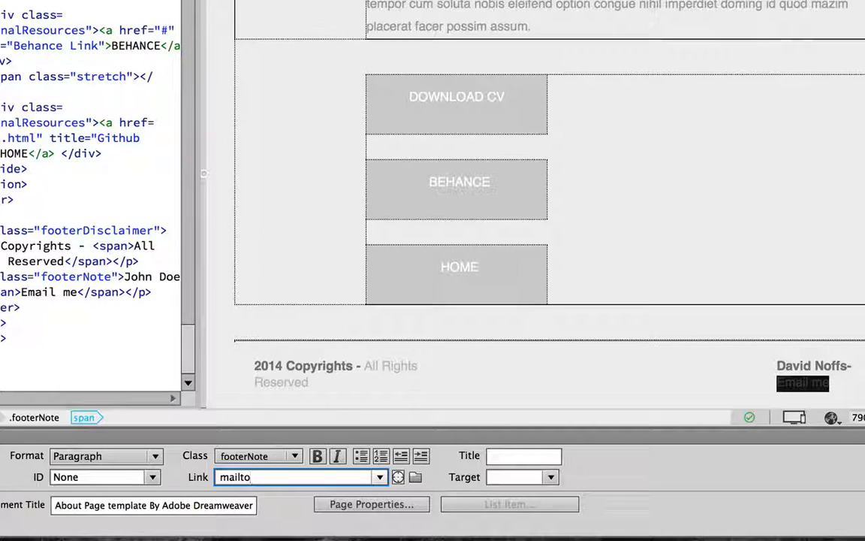
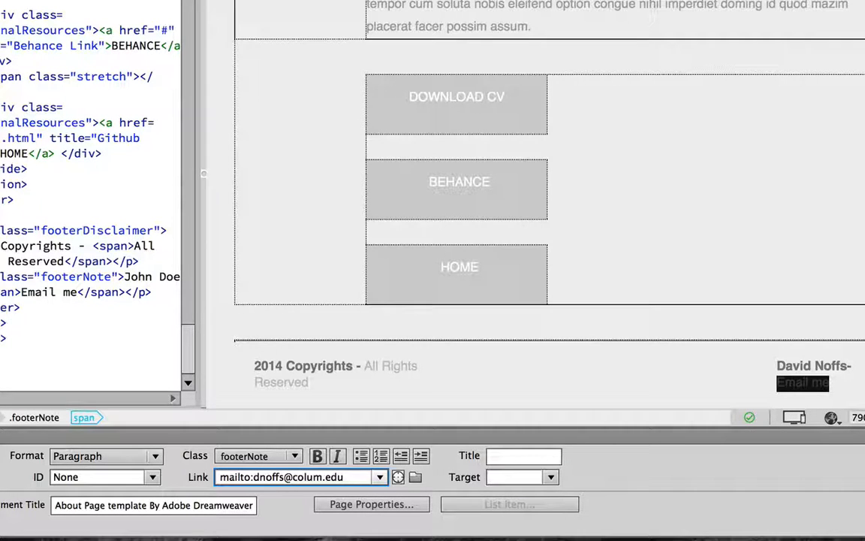
pyautogui.press('Return')
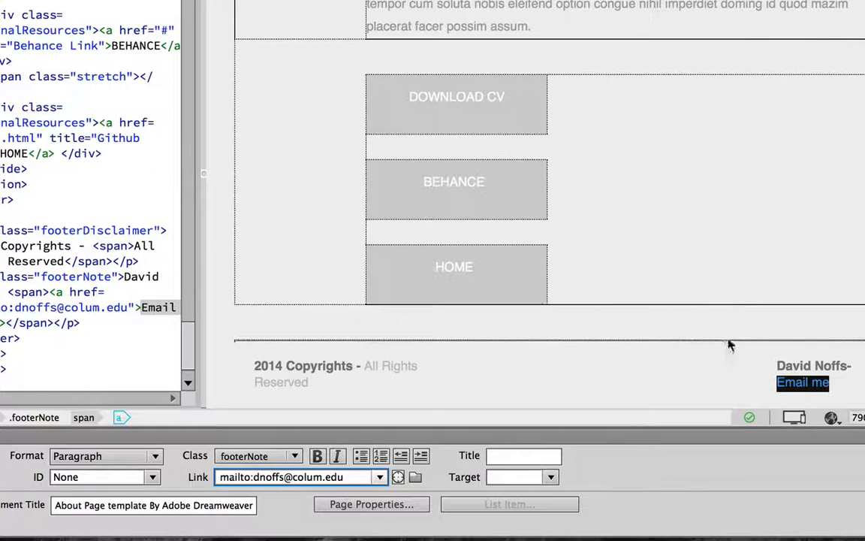
pyautogui.click(717, 362)
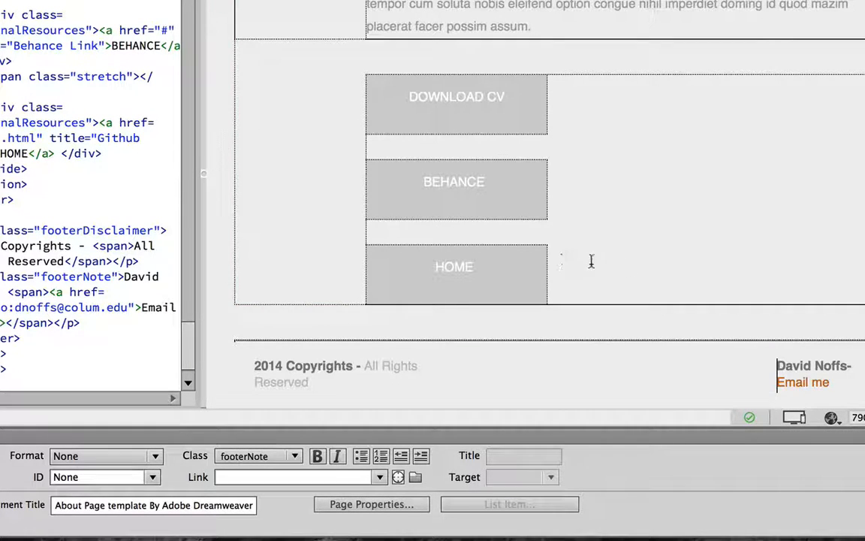
# Edit the aboutme.html footer so the copyright year reads 2015 instead of 2014
pyautogui.click(283, 366)
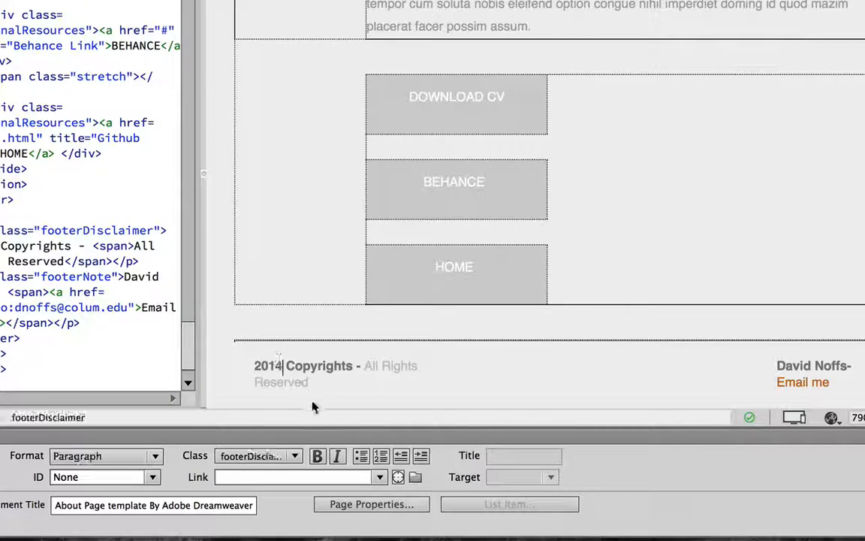
pyautogui.press('BackSpace')
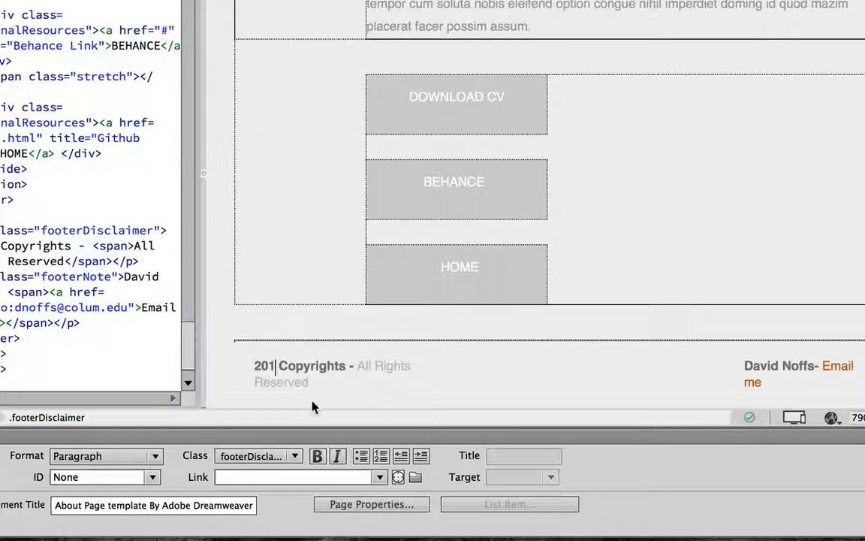
pyautogui.write('5')
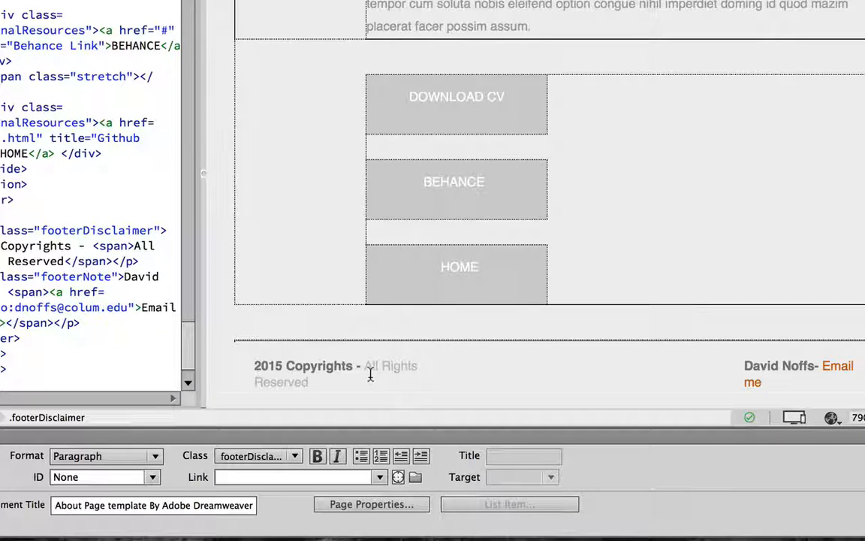
pyautogui.scroll(15, 369, 375)
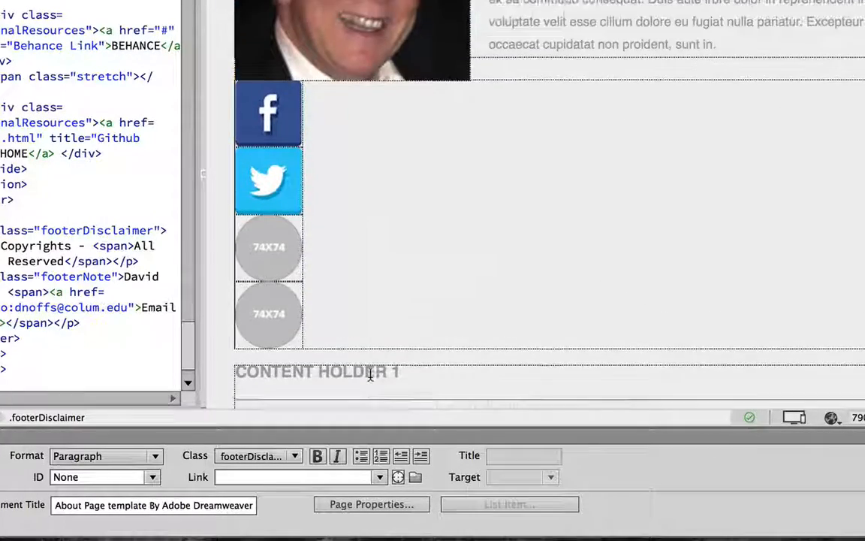
pyautogui.scroll(5, 369, 375)
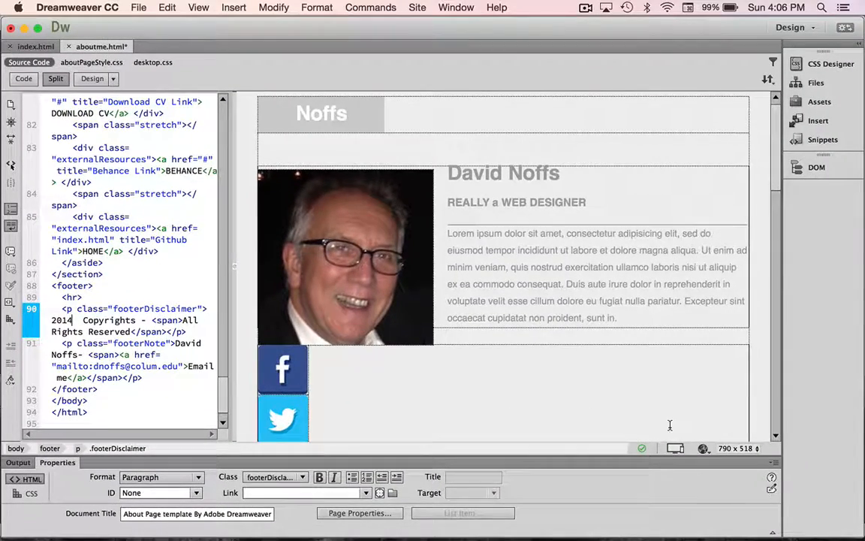
# Preview aboutme.html in Google Chrome, saving the changes when prompted
pyautogui.click(703, 449)
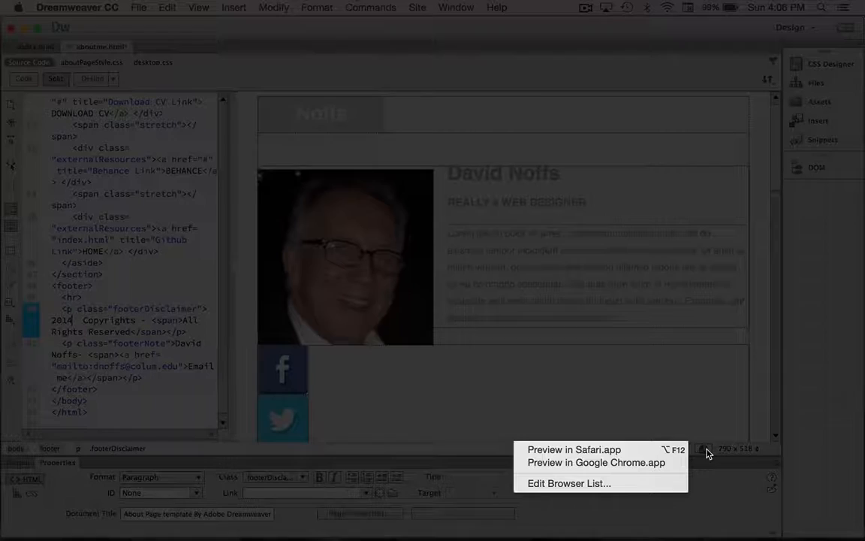
pyautogui.click(613, 463)
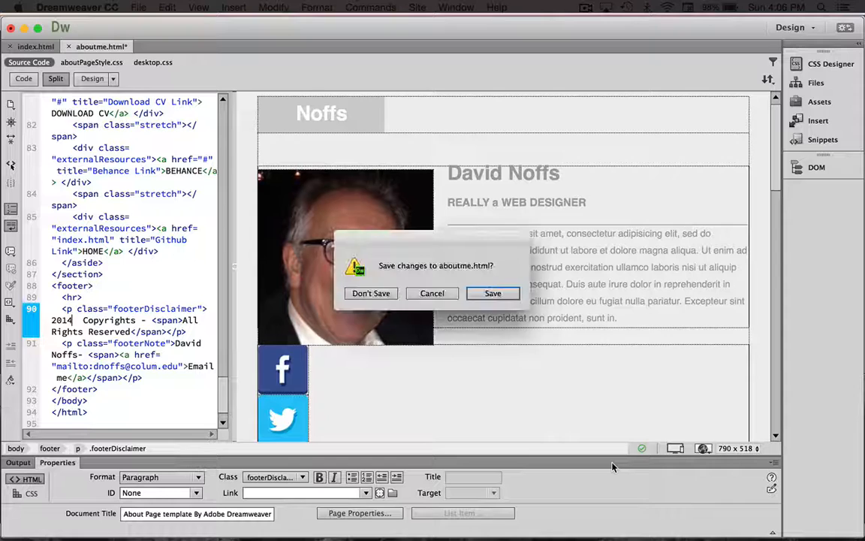
pyautogui.click(493, 294)
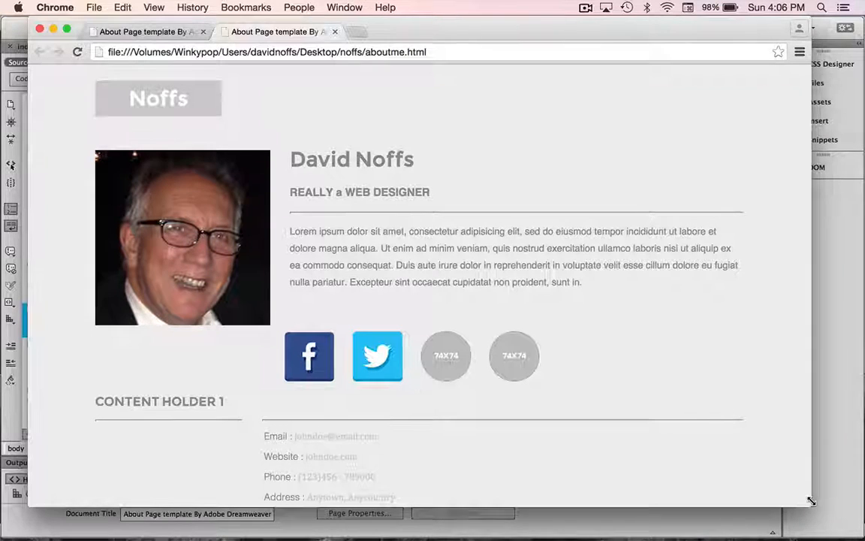
# Narrow the Chrome window to check the mobile single-column layout, then widen it to desktop width
pyautogui.moveTo(811, 501); pyautogui.dragTo(806, 501)
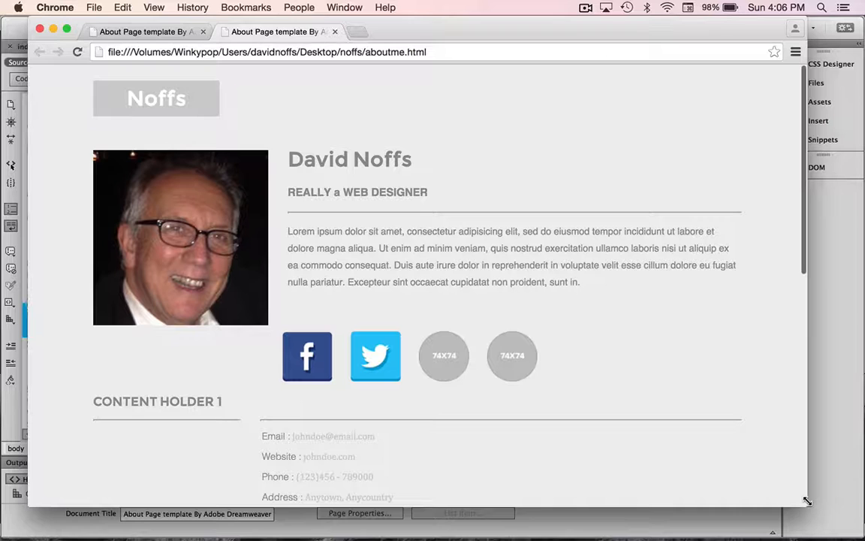
pyautogui.moveTo(807, 501); pyautogui.dragTo(579, 502)
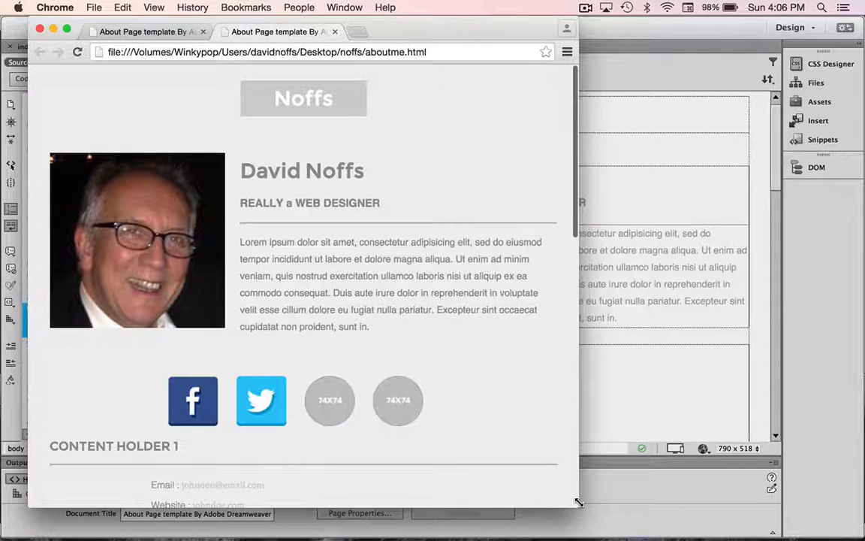
pyautogui.moveTo(579, 502); pyautogui.dragTo(336, 492)
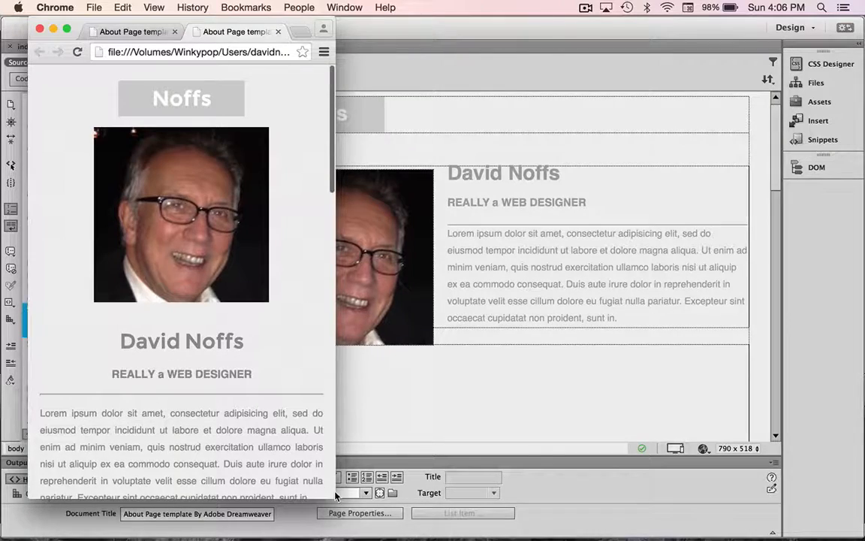
pyautogui.scroll(-15, 291, 407)
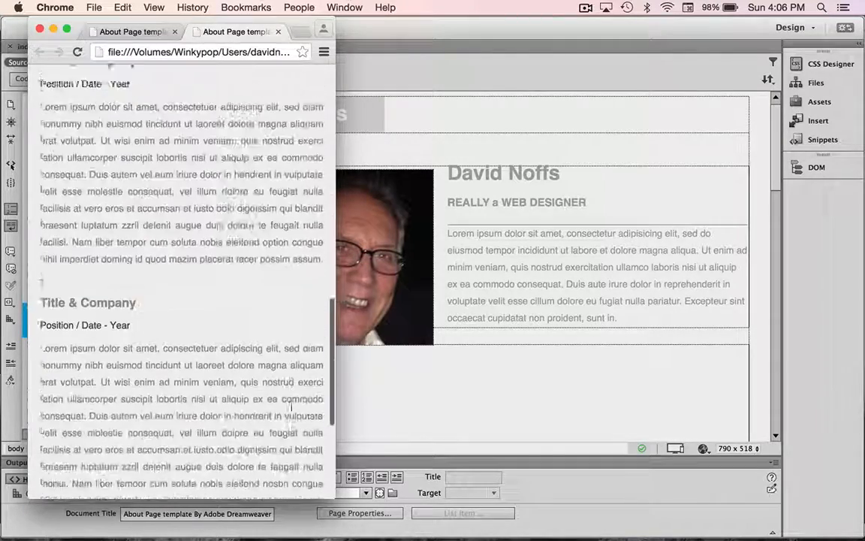
pyautogui.scroll(-3, 291, 407)
pyautogui.scroll(5, 292, 411)
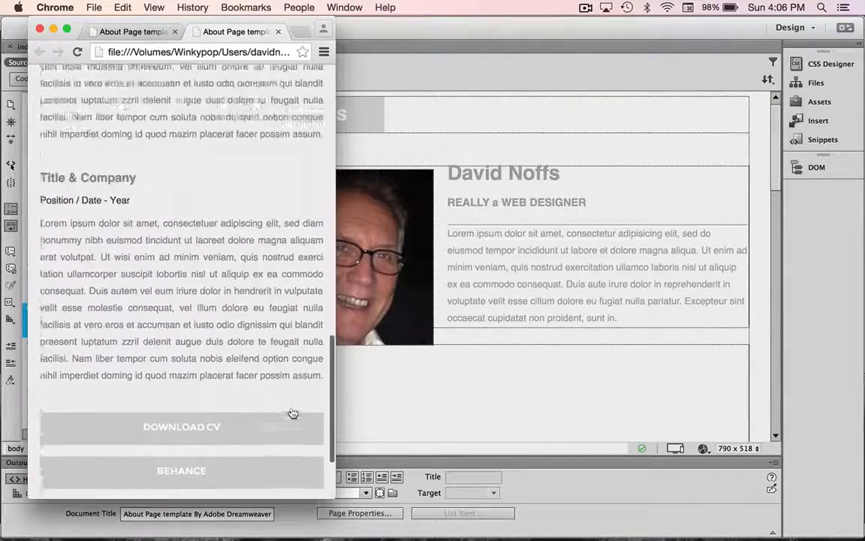
pyautogui.scroll(15, 291, 413)
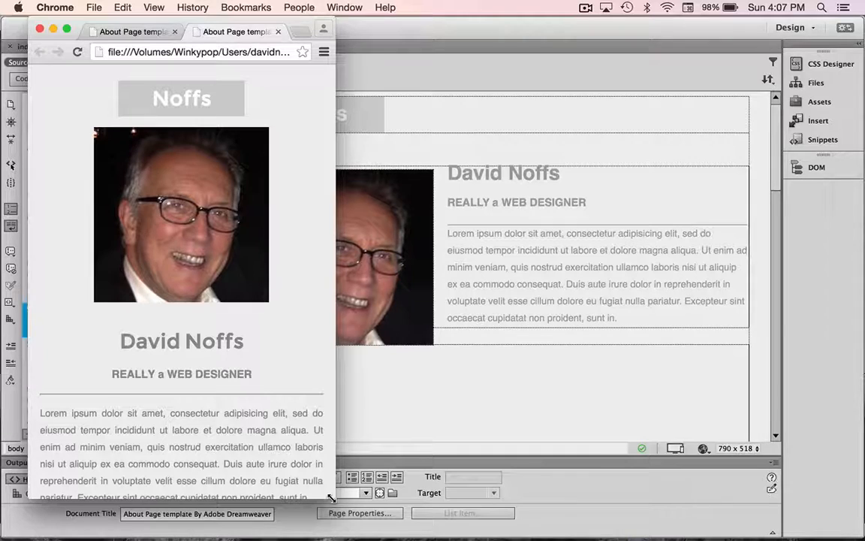
pyautogui.moveTo(330, 498); pyautogui.dragTo(843, 527)
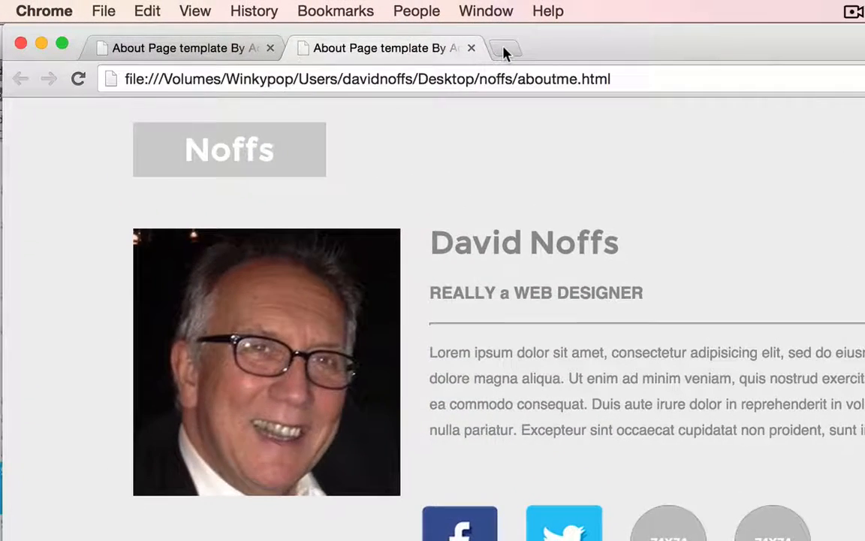
# Open getbootstrap.com in a new Chrome tab
pyautogui.click(357, 31)
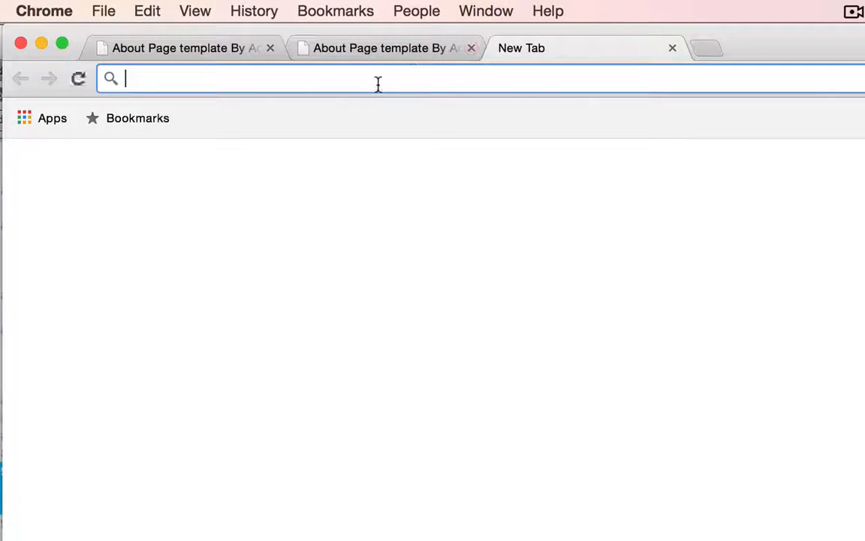
pyautogui.write('boo')
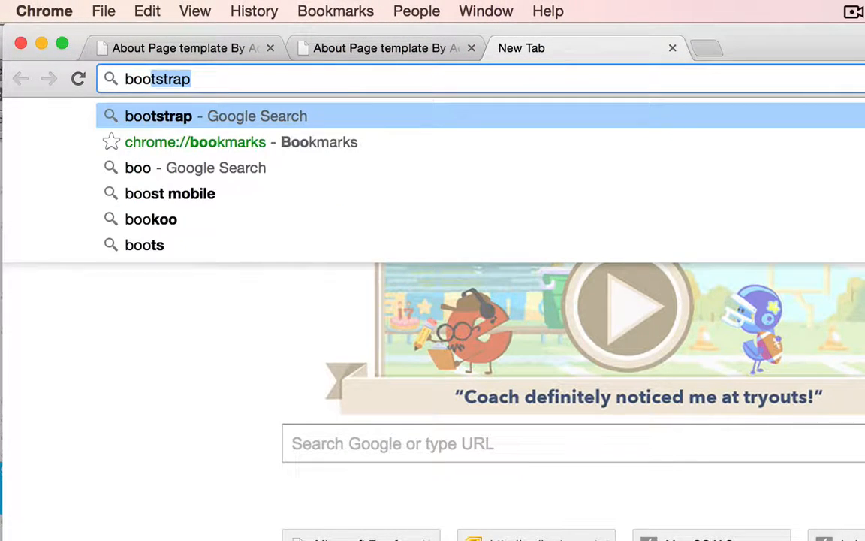
pyautogui.press('BackSpace')
pyautogui.press('BackSpace')
pyautogui.press('BackSpace')
pyautogui.press('BackSpace')
pyautogui.write('g')
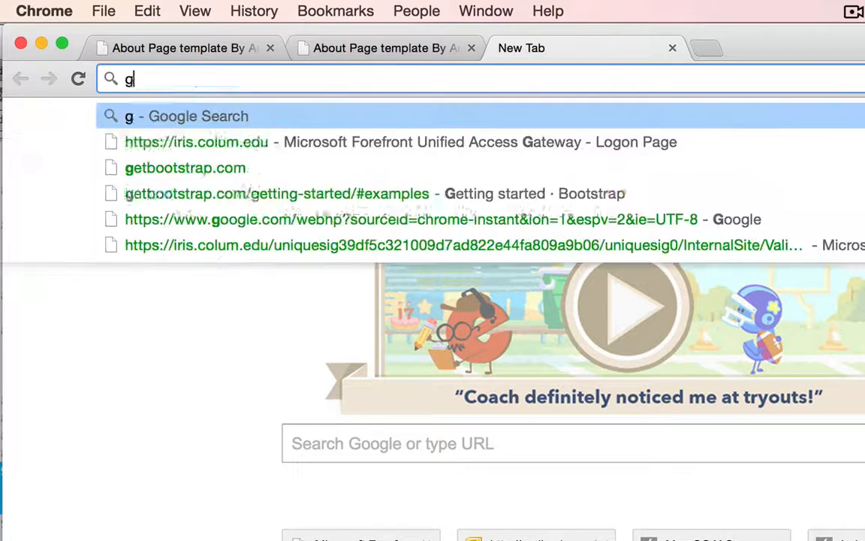
pyautogui.write('etboot')
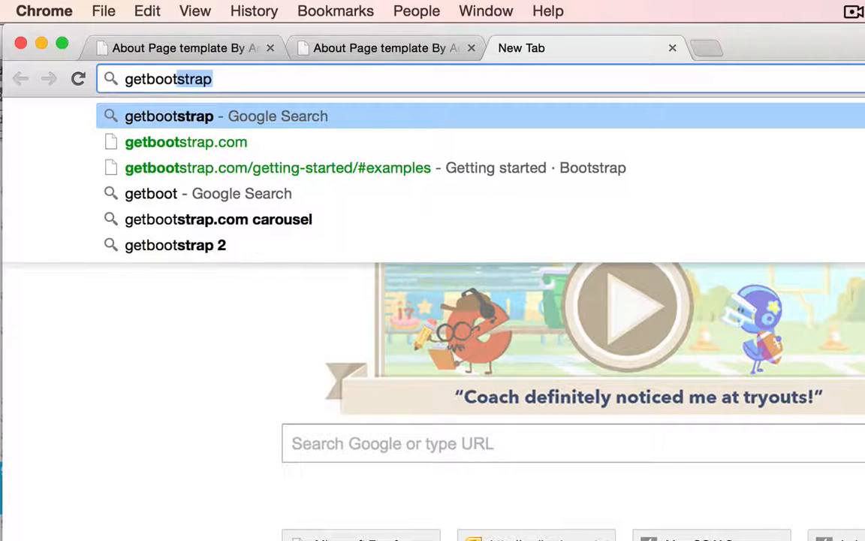
pyautogui.write('stra')
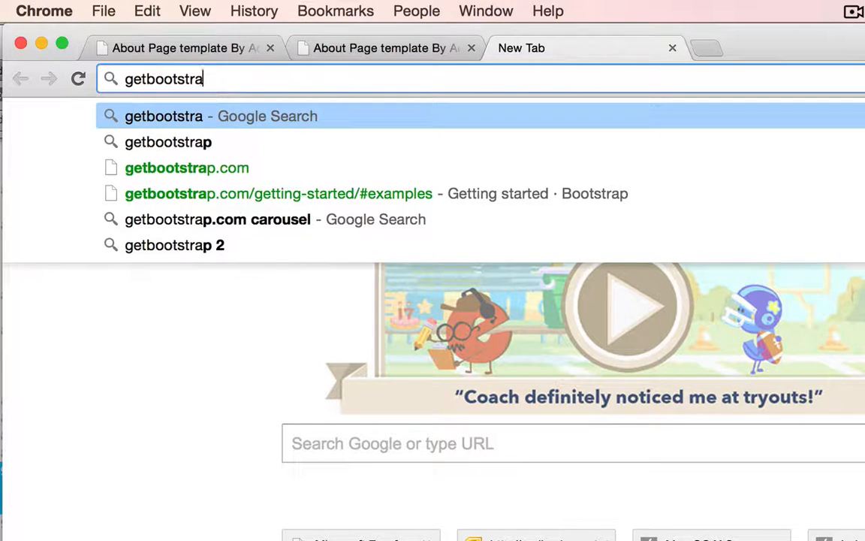
pyautogui.write('p.com')
pyautogui.press('Return')
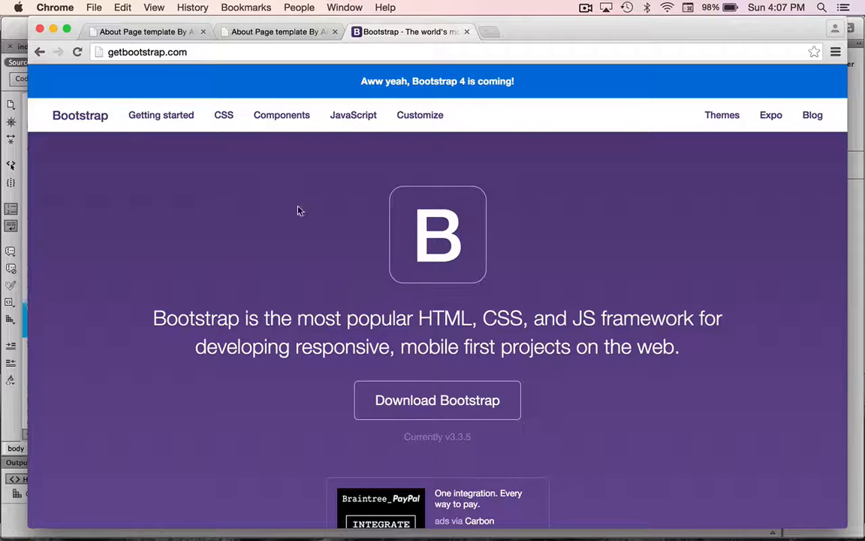
# Scroll through Bootstrap's Getting started examples, then return to Dreamweaver
pyautogui.scroll(-5, 226, 190)
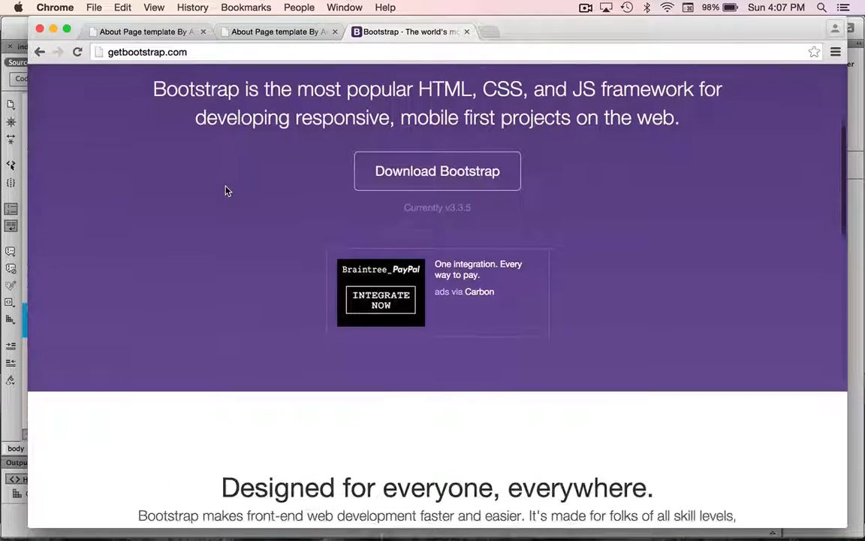
pyautogui.scroll(-10, 226, 190)
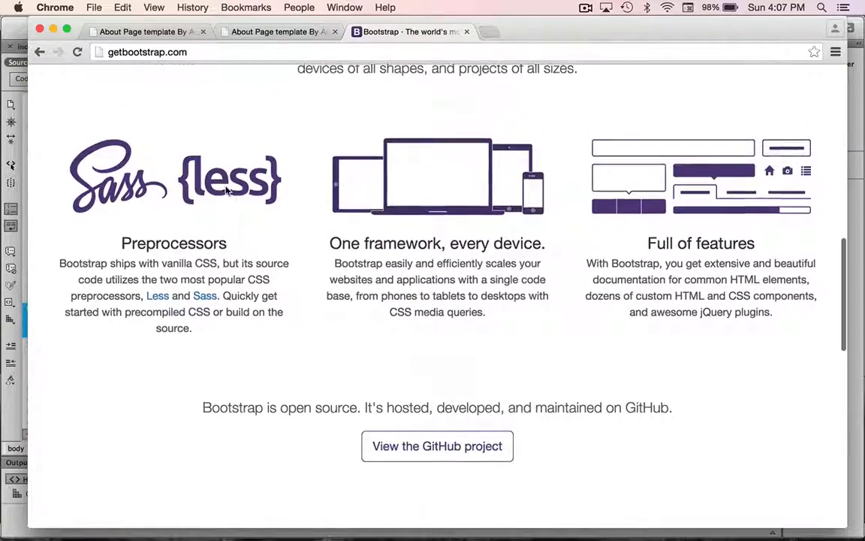
pyautogui.scroll(-5, 226, 190)
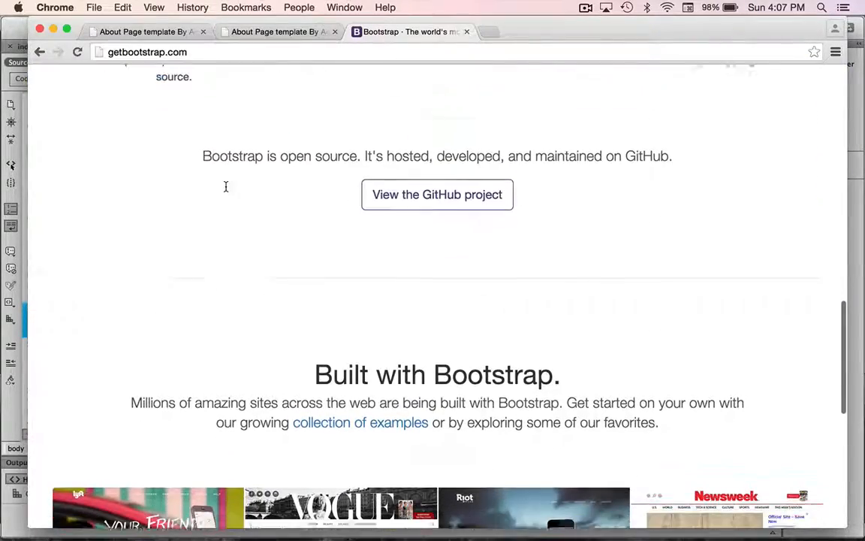
pyautogui.scroll(-3, 357, 240)
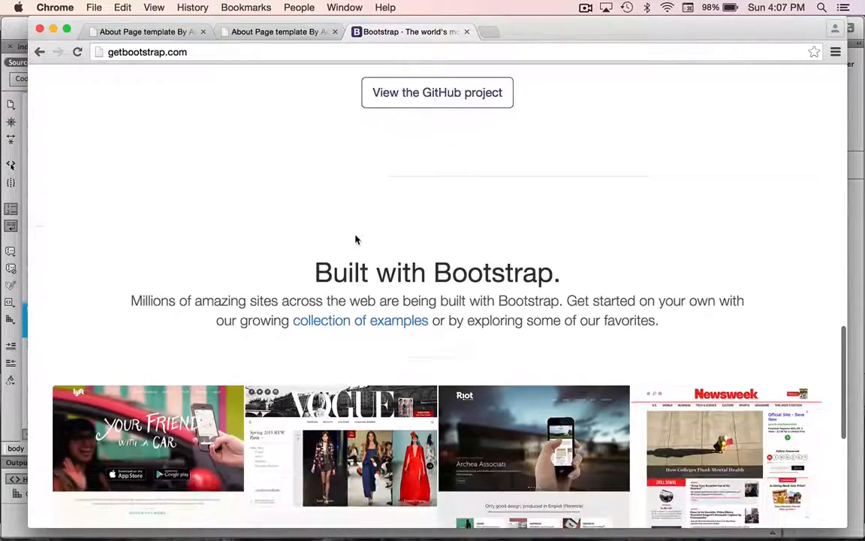
pyautogui.click(388, 326)
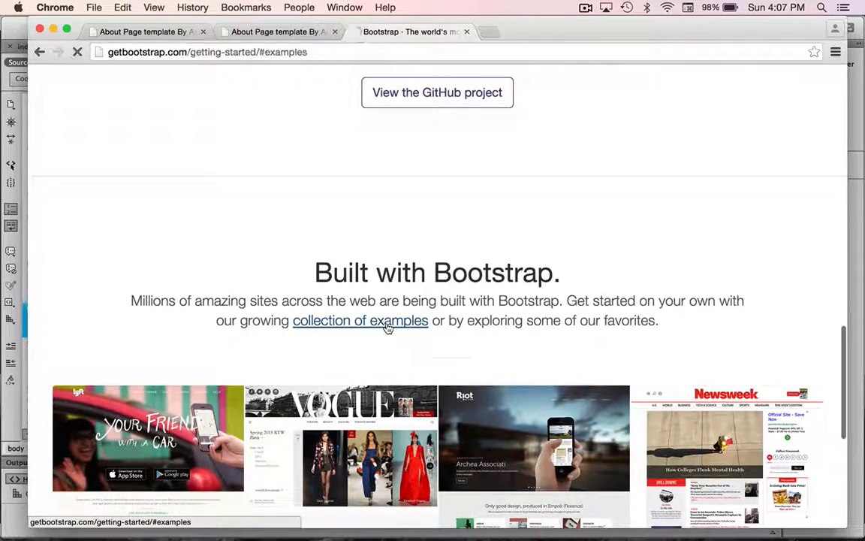
pyautogui.scroll(-4, 388, 328)
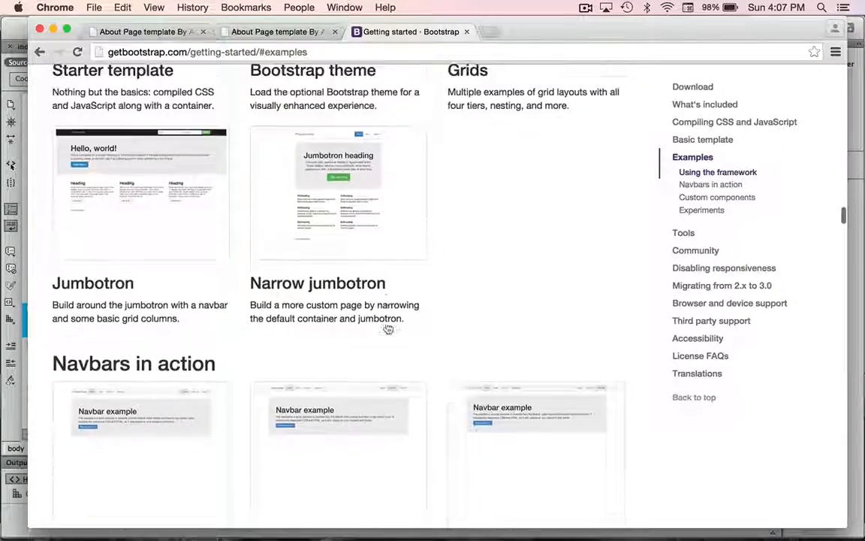
pyautogui.scroll(-5, 387, 328)
pyautogui.scroll(-3, 387, 328)
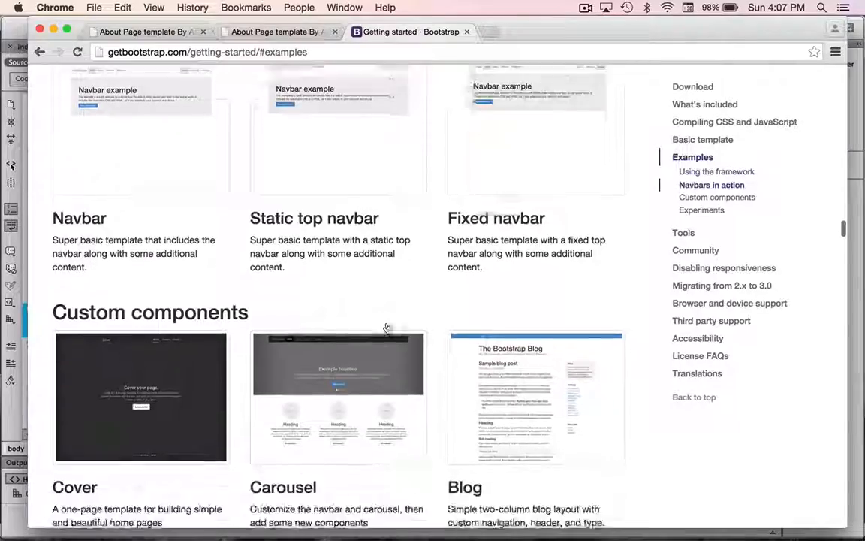
pyautogui.scroll(-7, 386, 328)
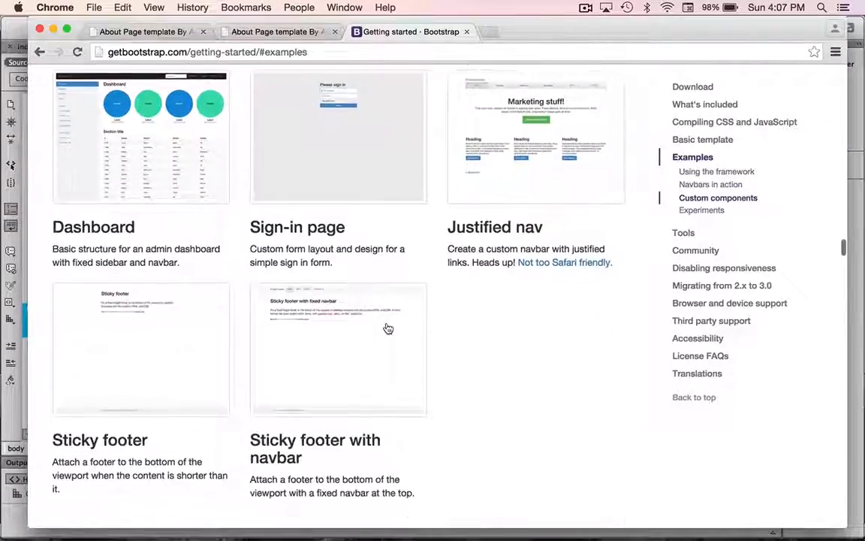
pyautogui.scroll(-8, 388, 328)
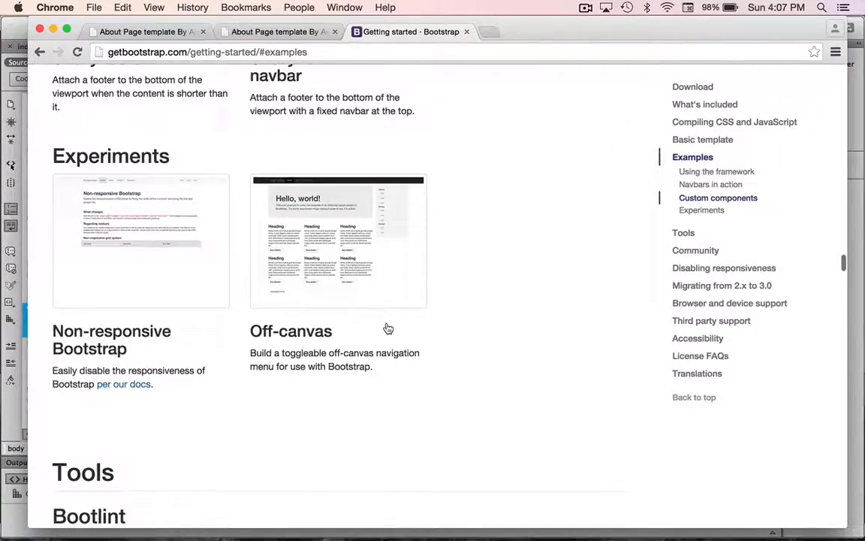
pyautogui.scroll(-2, 388, 328)
pyautogui.scroll(9, 388, 329)
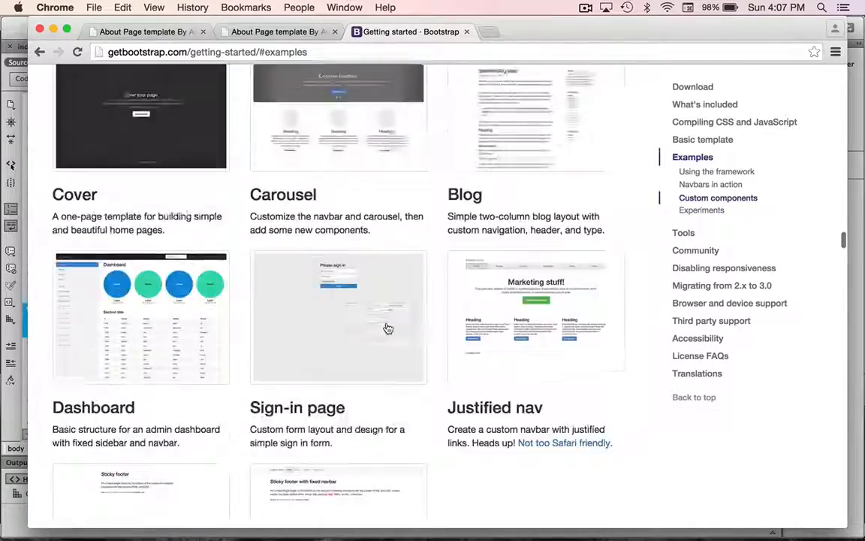
pyautogui.scroll(10, 388, 328)
pyautogui.scroll(15, 387, 329)
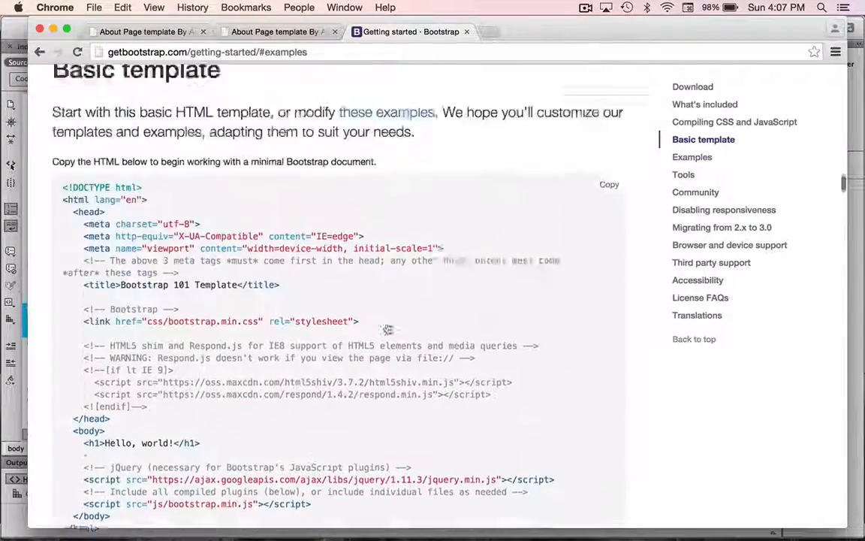
pyautogui.scroll(1, 388, 328)
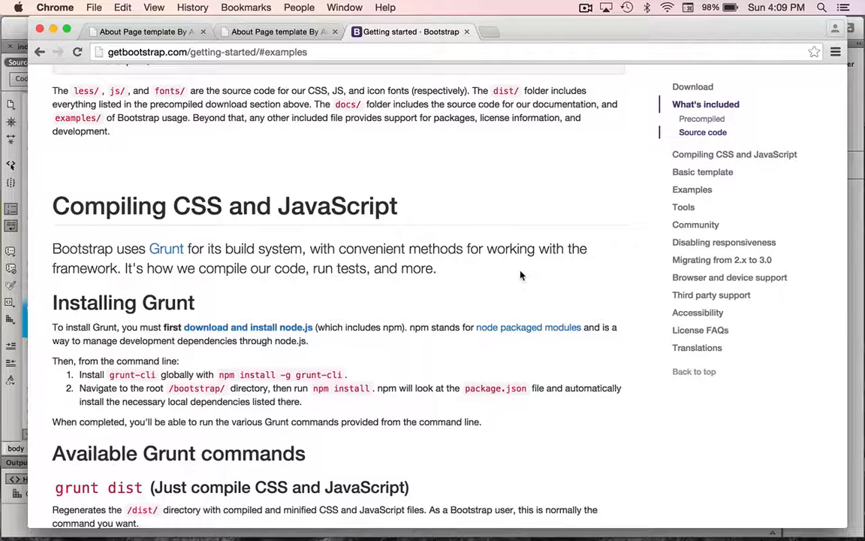
pyautogui.press('super+Tab')
pyautogui.press('super+Tab')
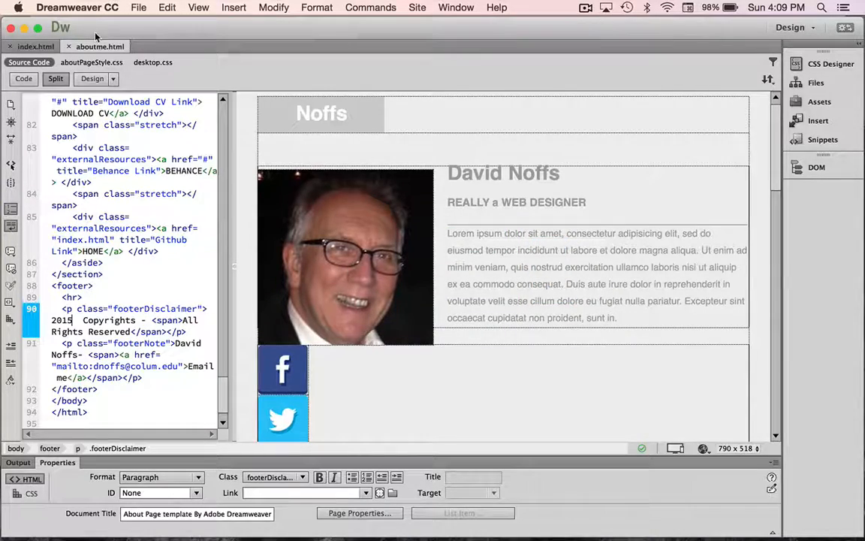
# In index.html, replace the About me link's # placeholder with aboutme.html
pyautogui.click(37, 43)
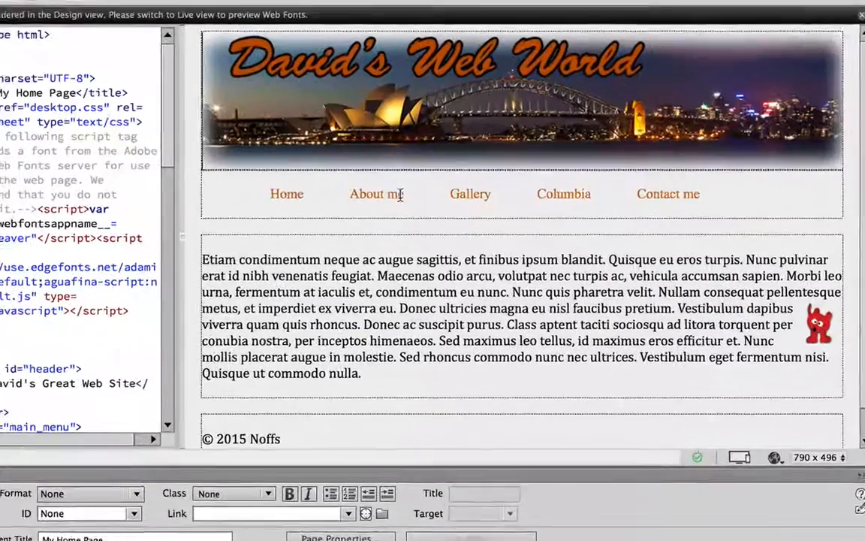
pyautogui.moveTo(409, 242); pyautogui.dragTo(368, 246)
pyautogui.moveTo(349, 196); pyautogui.dragTo(345, 194)
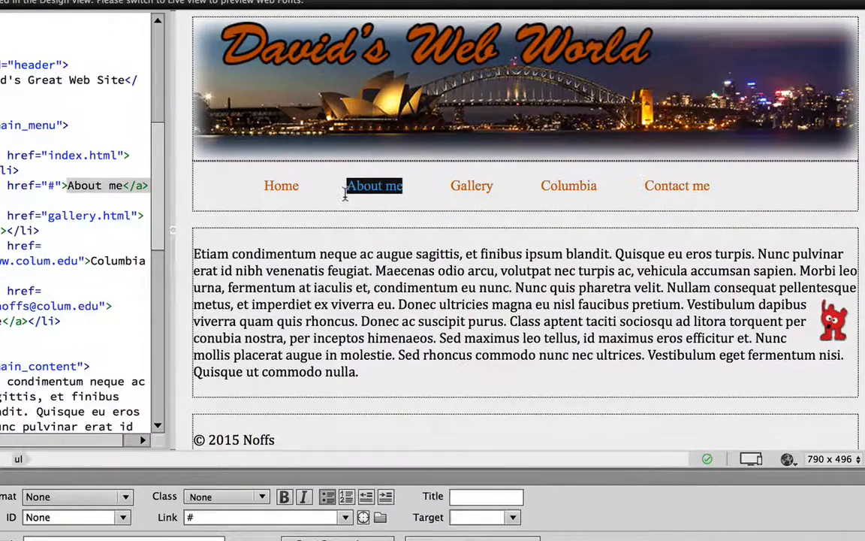
pyautogui.click(199, 519)
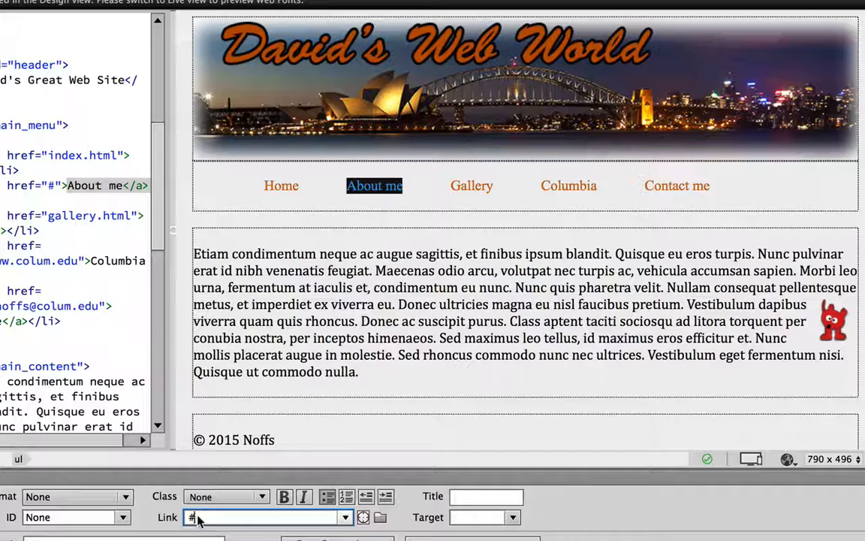
pyautogui.press('BackSpace')
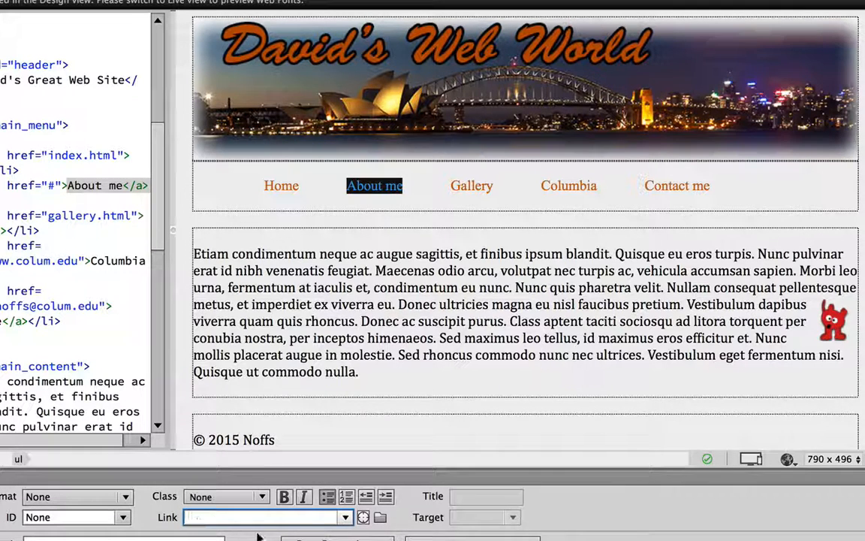
pyautogui.click(380, 519)
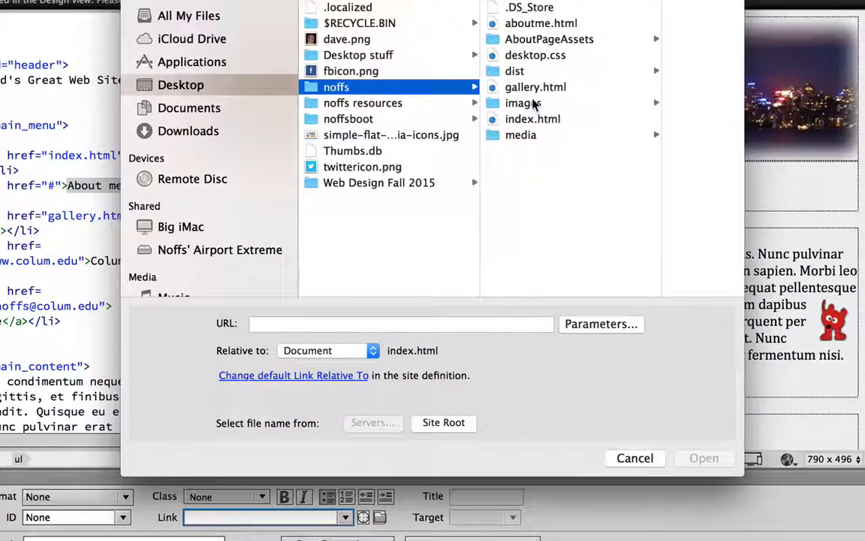
pyautogui.click(518, 24)
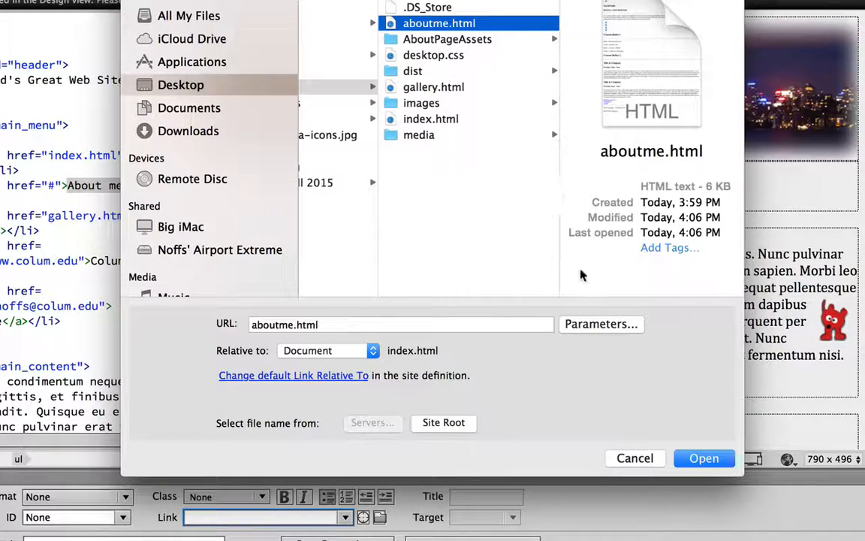
pyautogui.click(705, 458)
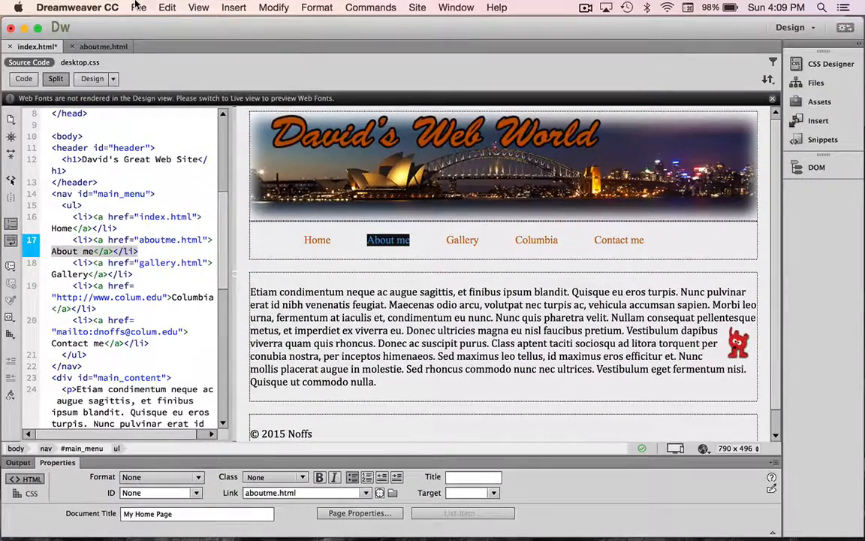
# Save index.html, then open gallery.html from the site's Files panel
pyautogui.click(138, 7)
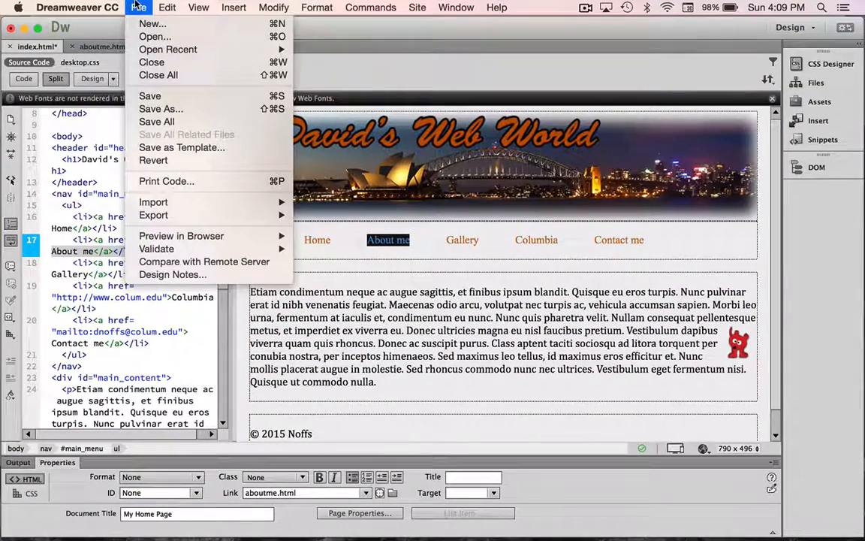
pyautogui.click(154, 96)
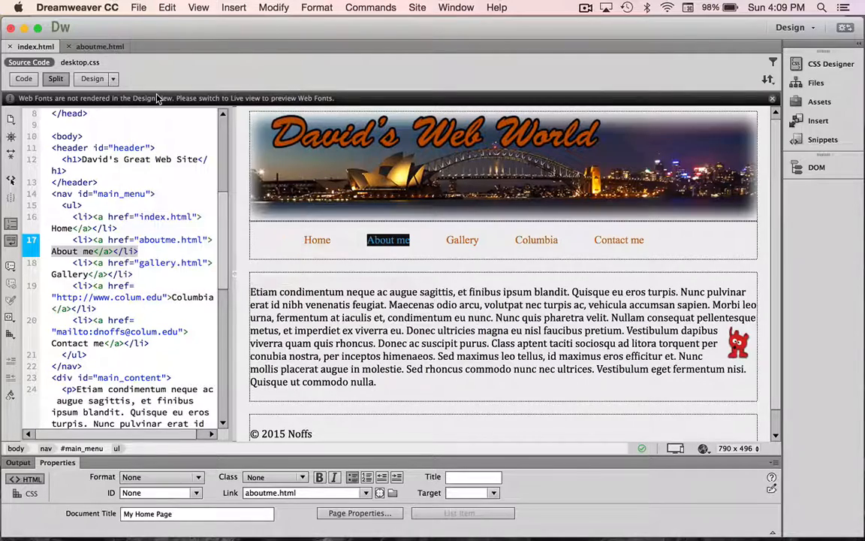
pyautogui.click(805, 121)
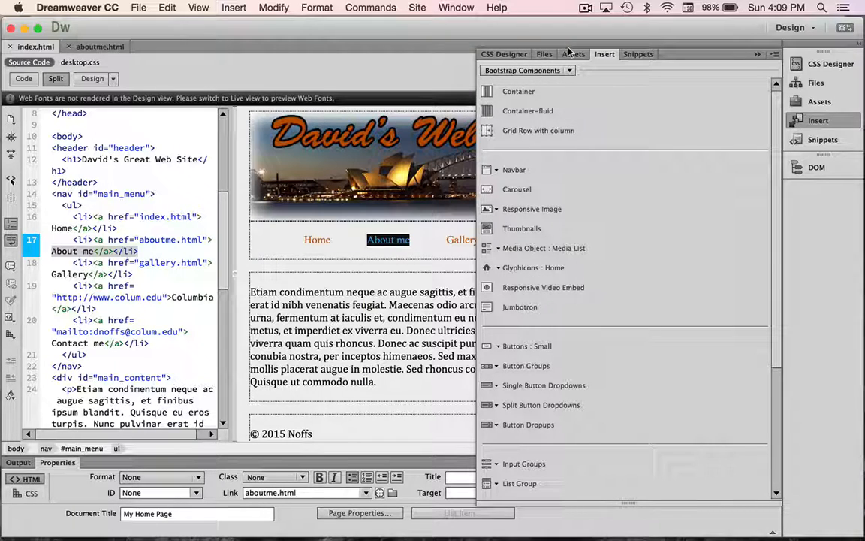
pyautogui.click(798, 85)
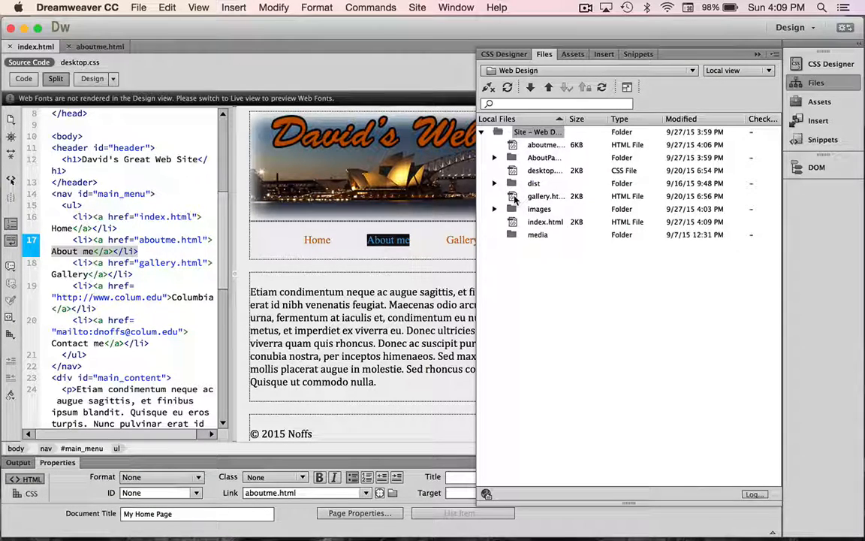
pyautogui.doubleClick(514, 198)
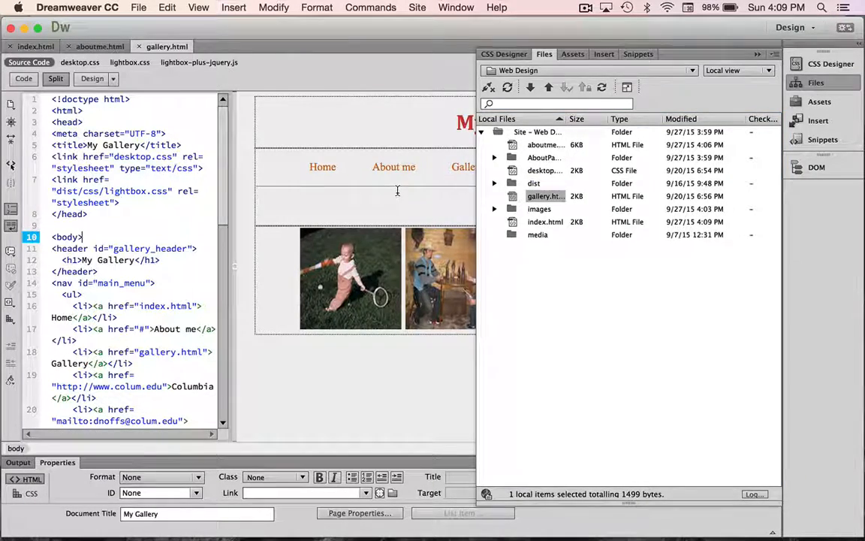
# Change the gallery page's About me link target from # to aboutme.html and save gallery.html
pyautogui.click(398, 191)
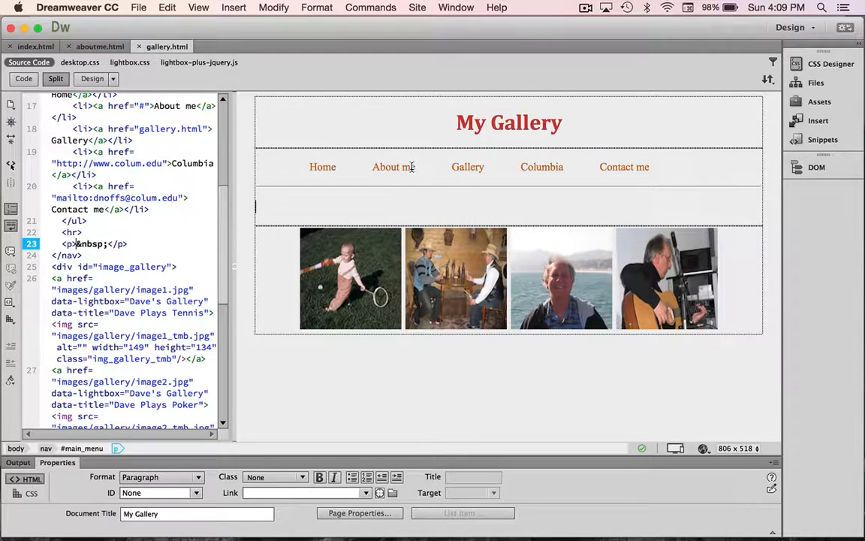
pyautogui.moveTo(415, 167); pyautogui.dragTo(336, 153)
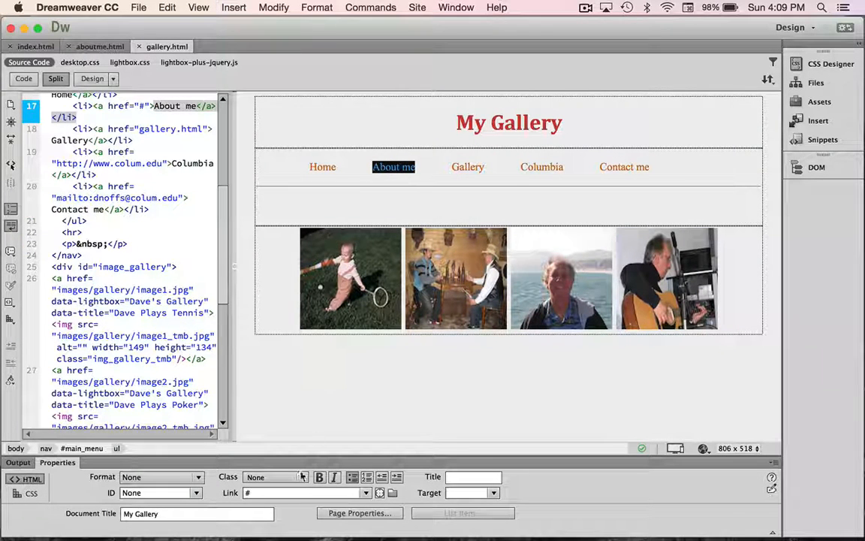
pyautogui.click(253, 493)
pyautogui.press('BackSpace')
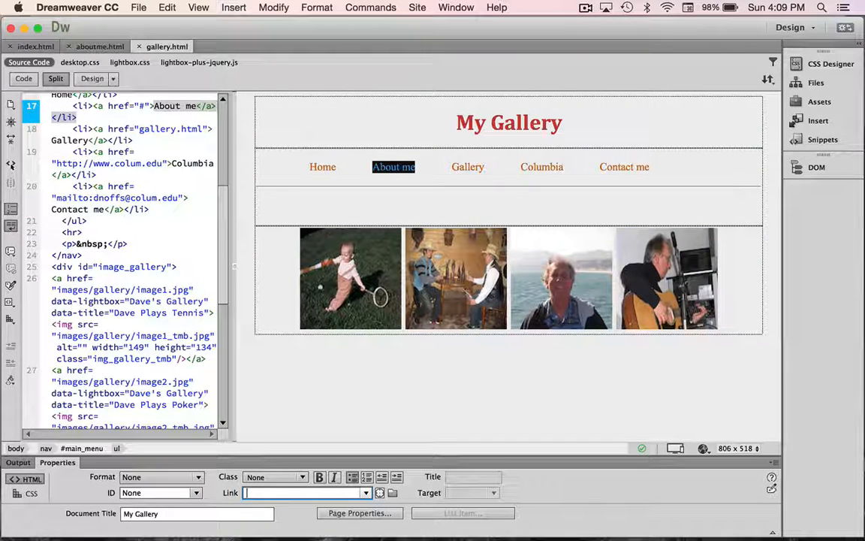
pyautogui.write('aboutme')
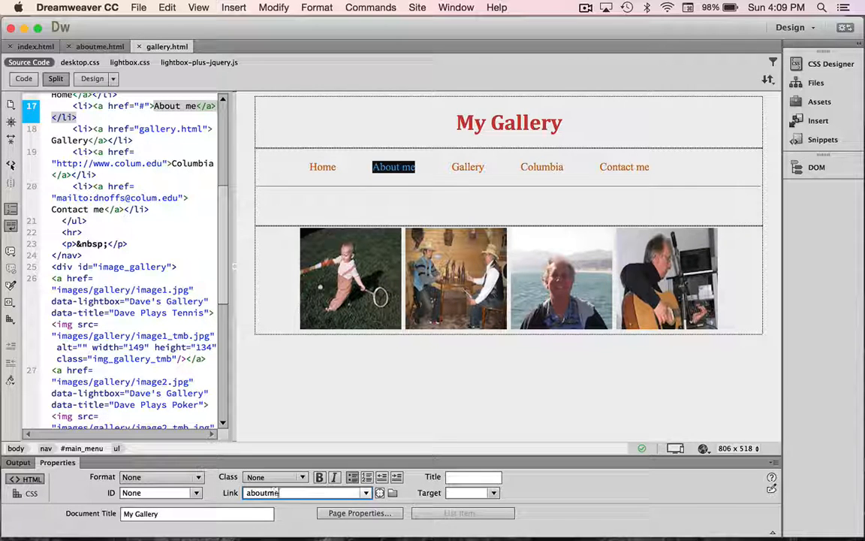
pyautogui.write('.h')
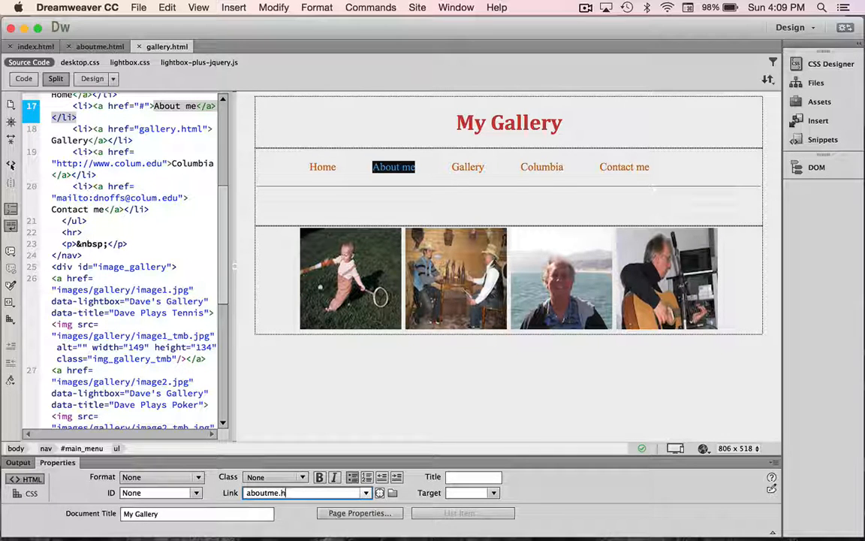
pyautogui.write('tml')
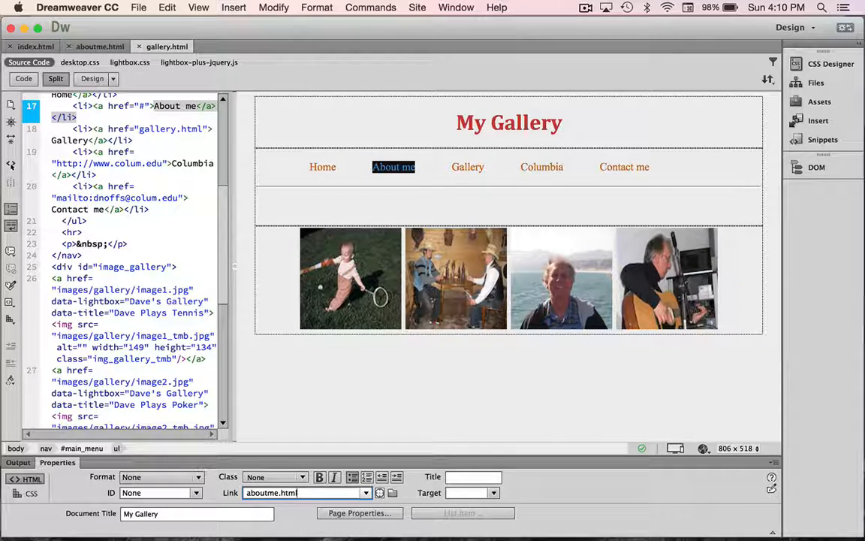
pyautogui.press('Return')
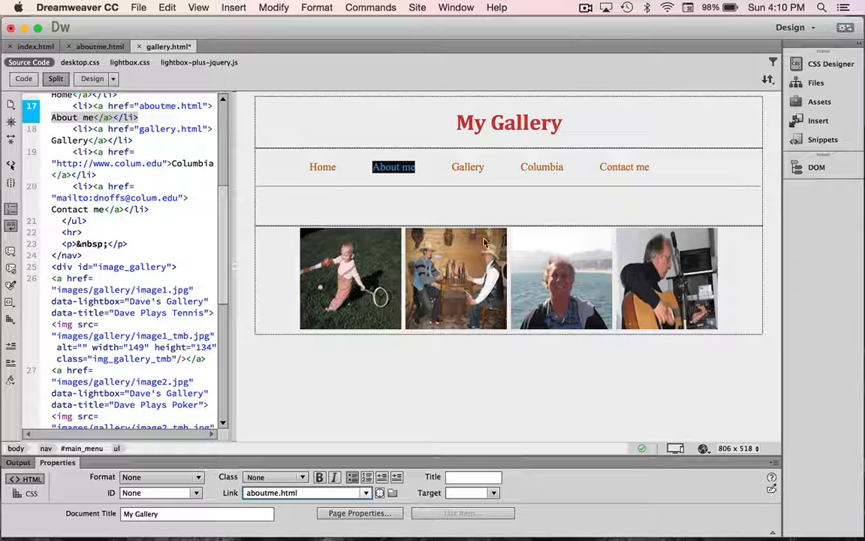
pyautogui.click(434, 187)
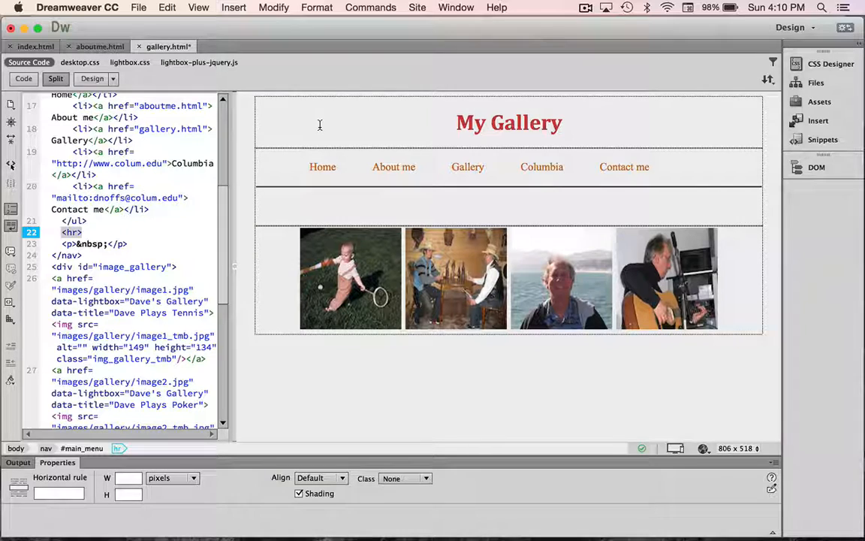
pyautogui.press('super+s')
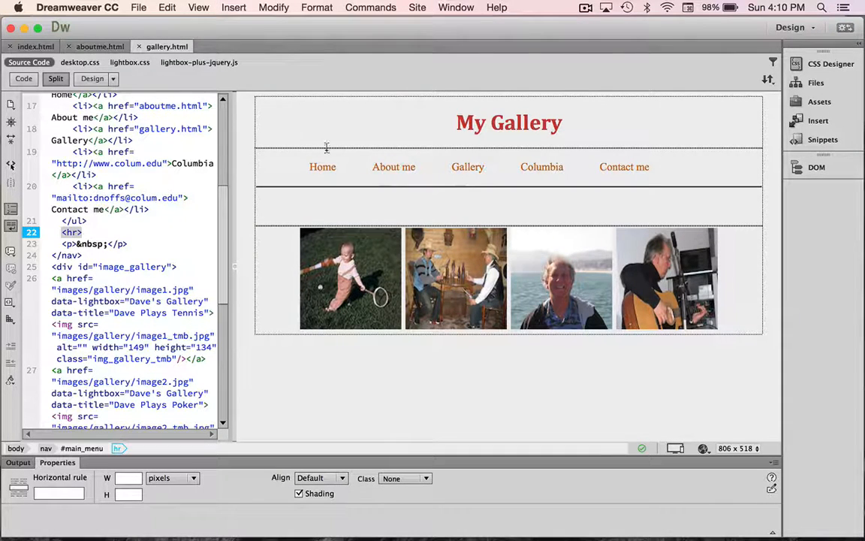
# Preview gallery.html in Google Chrome and test the Home, About me and HOME links
pyautogui.click(704, 449)
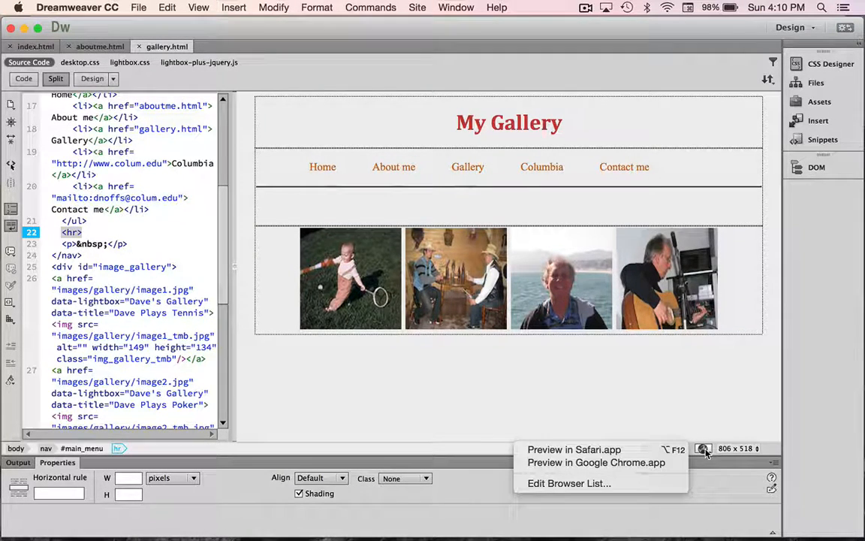
pyautogui.click(614, 464)
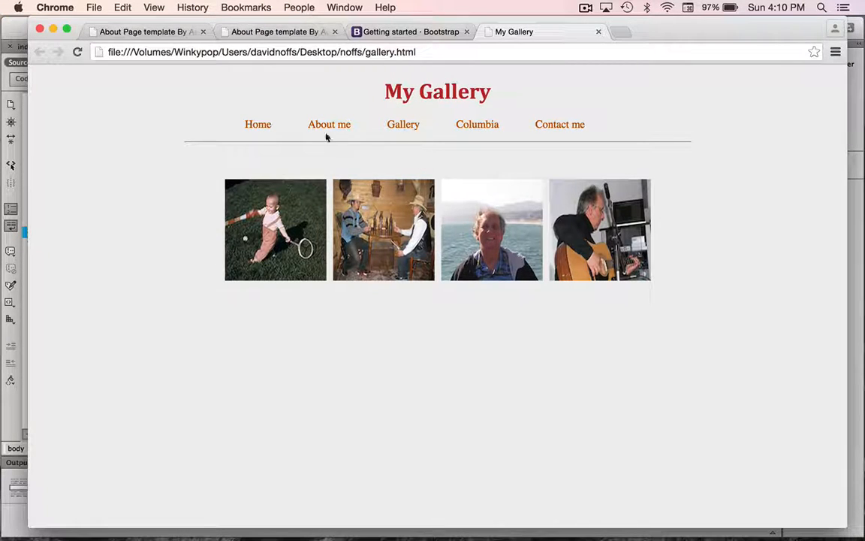
pyautogui.click(257, 128)
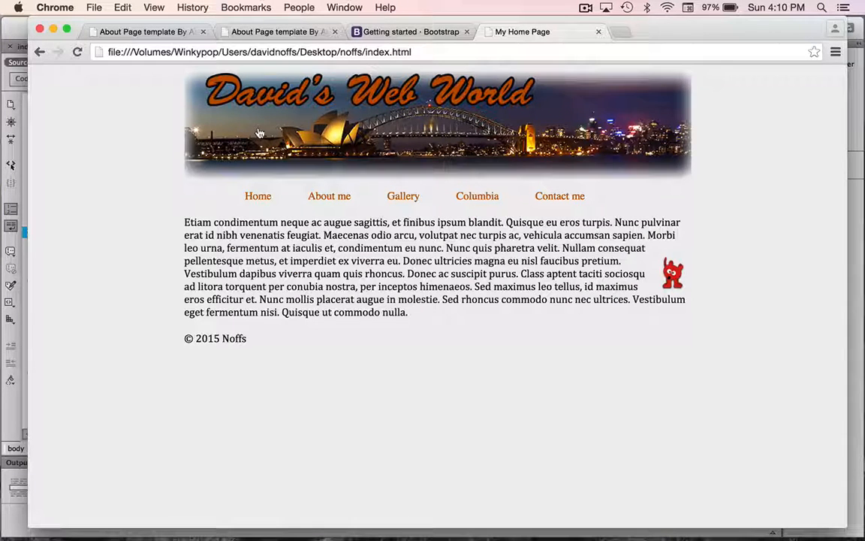
pyautogui.click(331, 197)
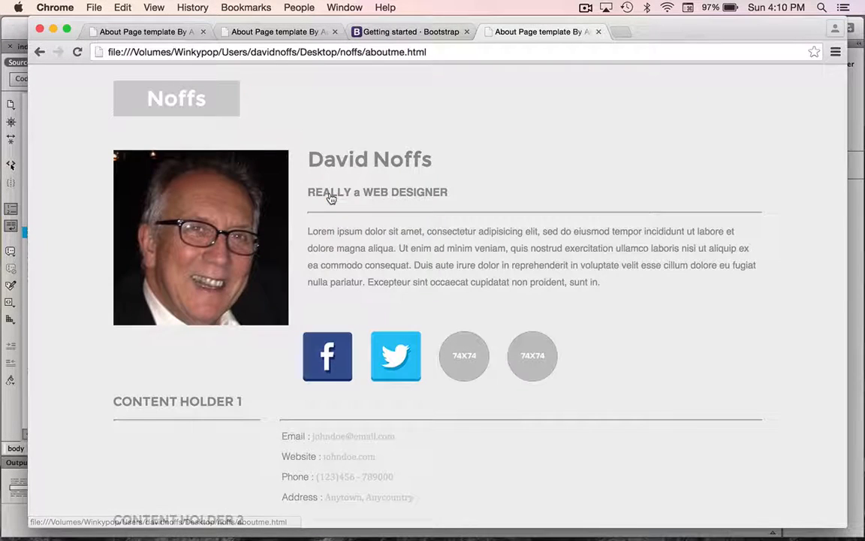
pyautogui.scroll(-15, 408, 286)
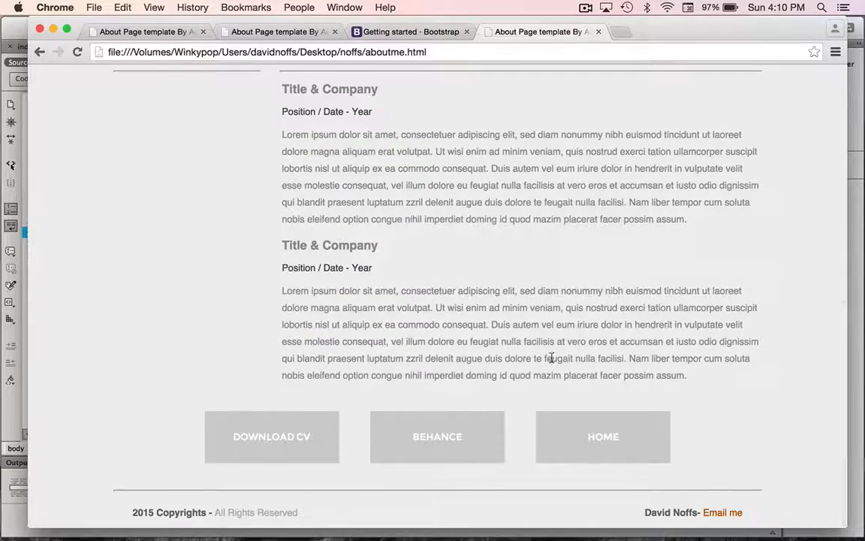
pyautogui.click(605, 442)
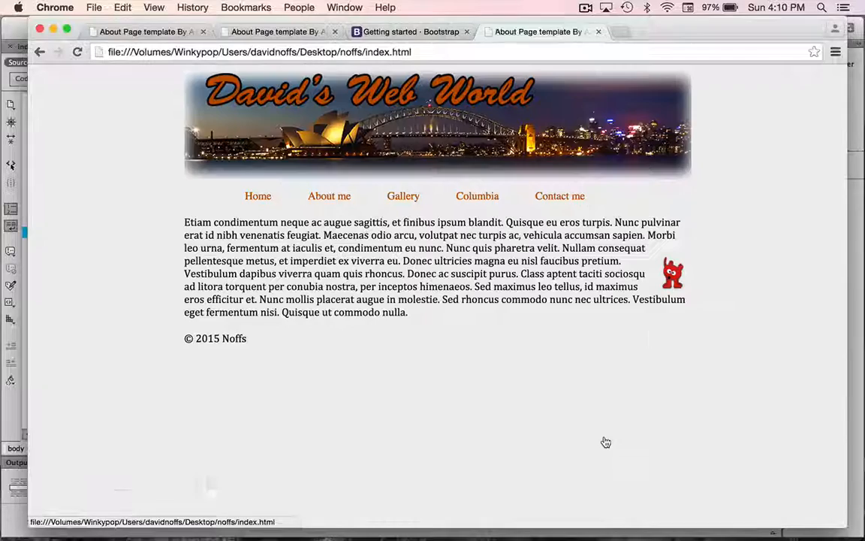